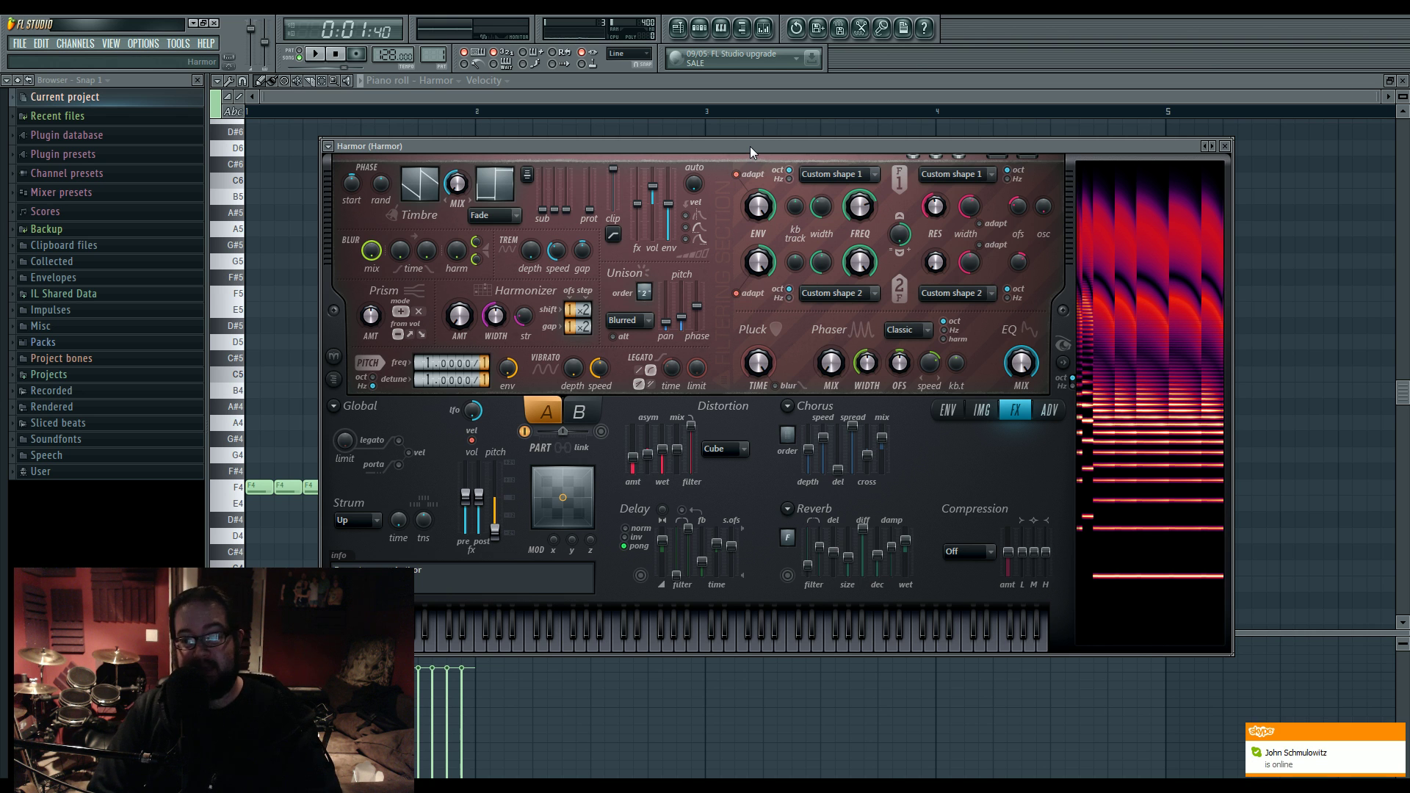
Uncover the channel rack behind the Harmor window and play back the pattern to hear the Harmor bass
left_click_drag(750, 147, 773, 204)
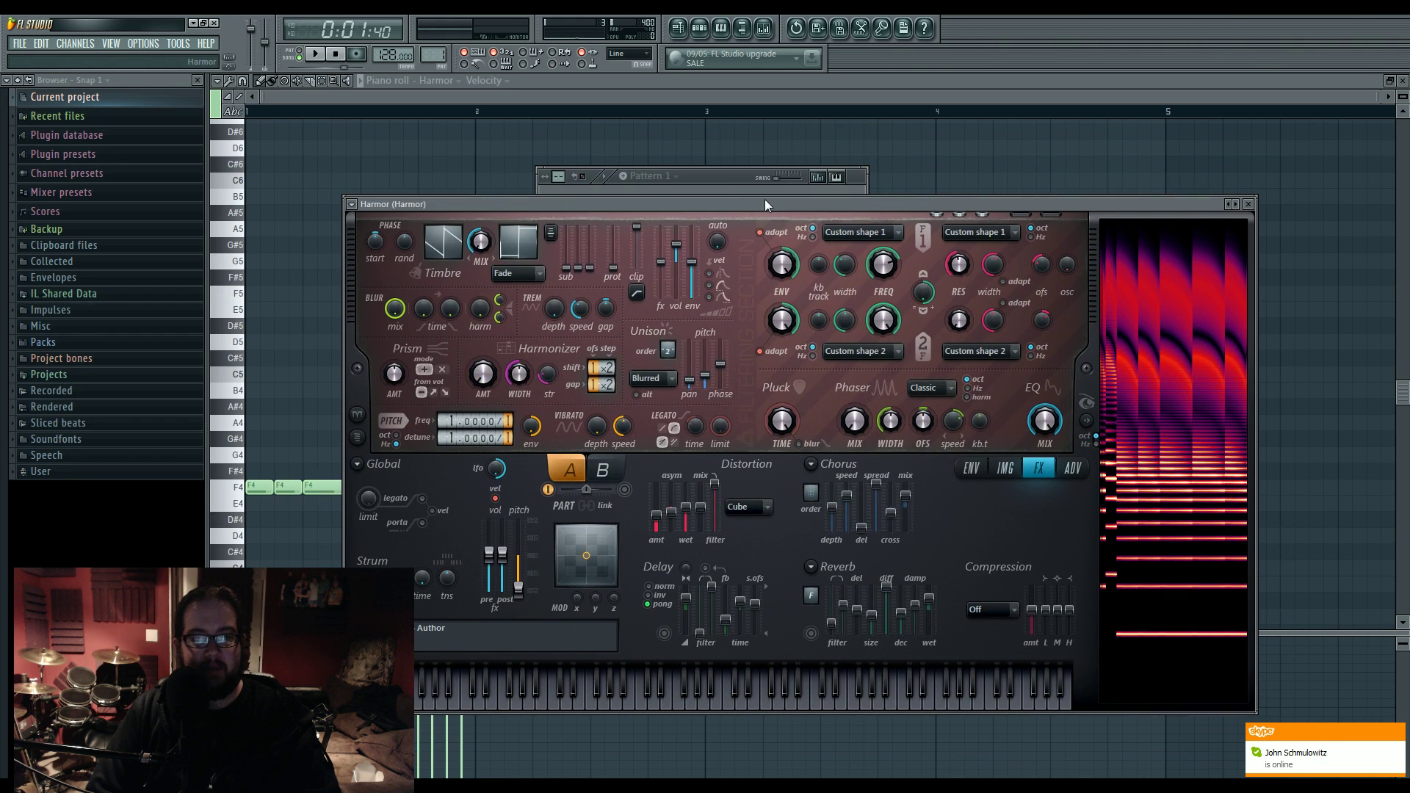
left_click(725, 187)
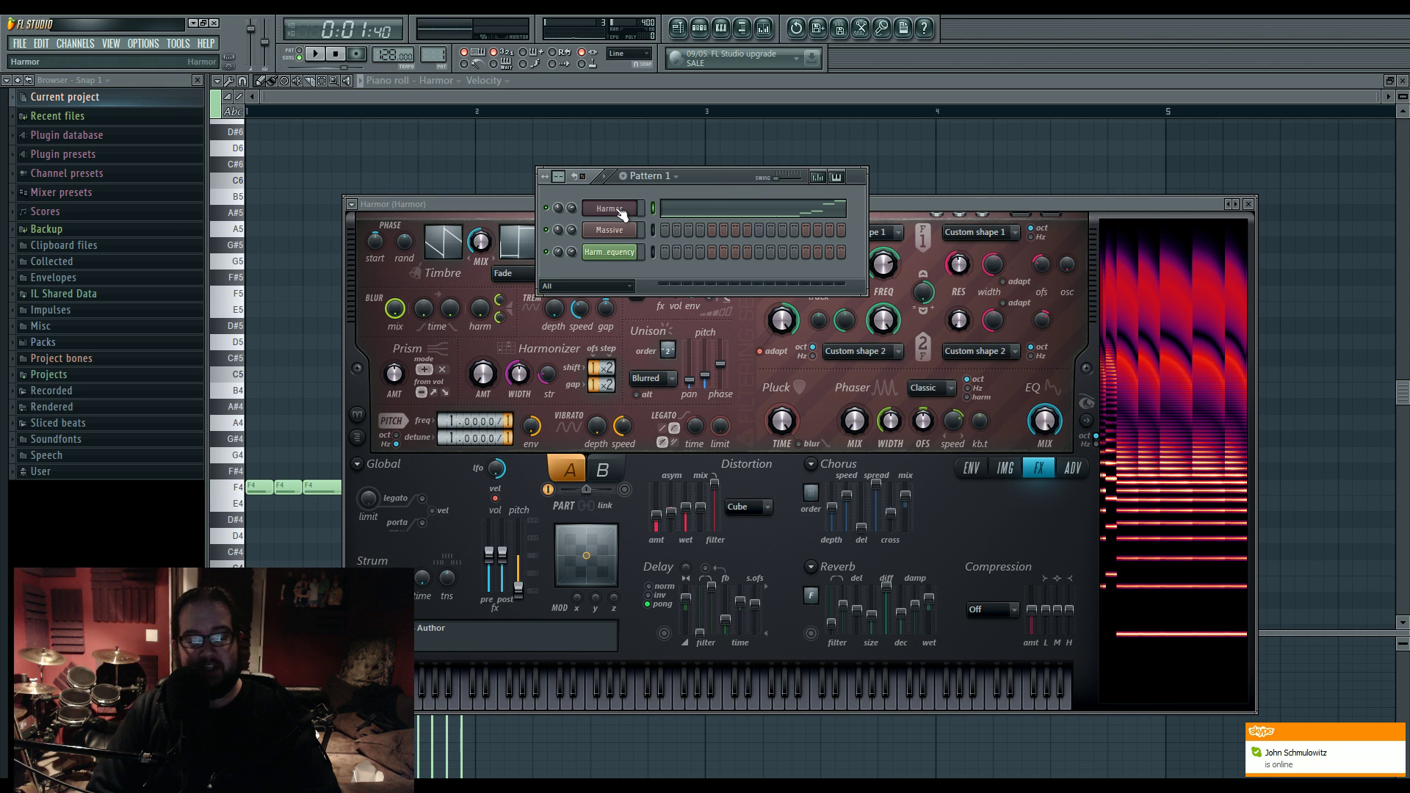
key("space")
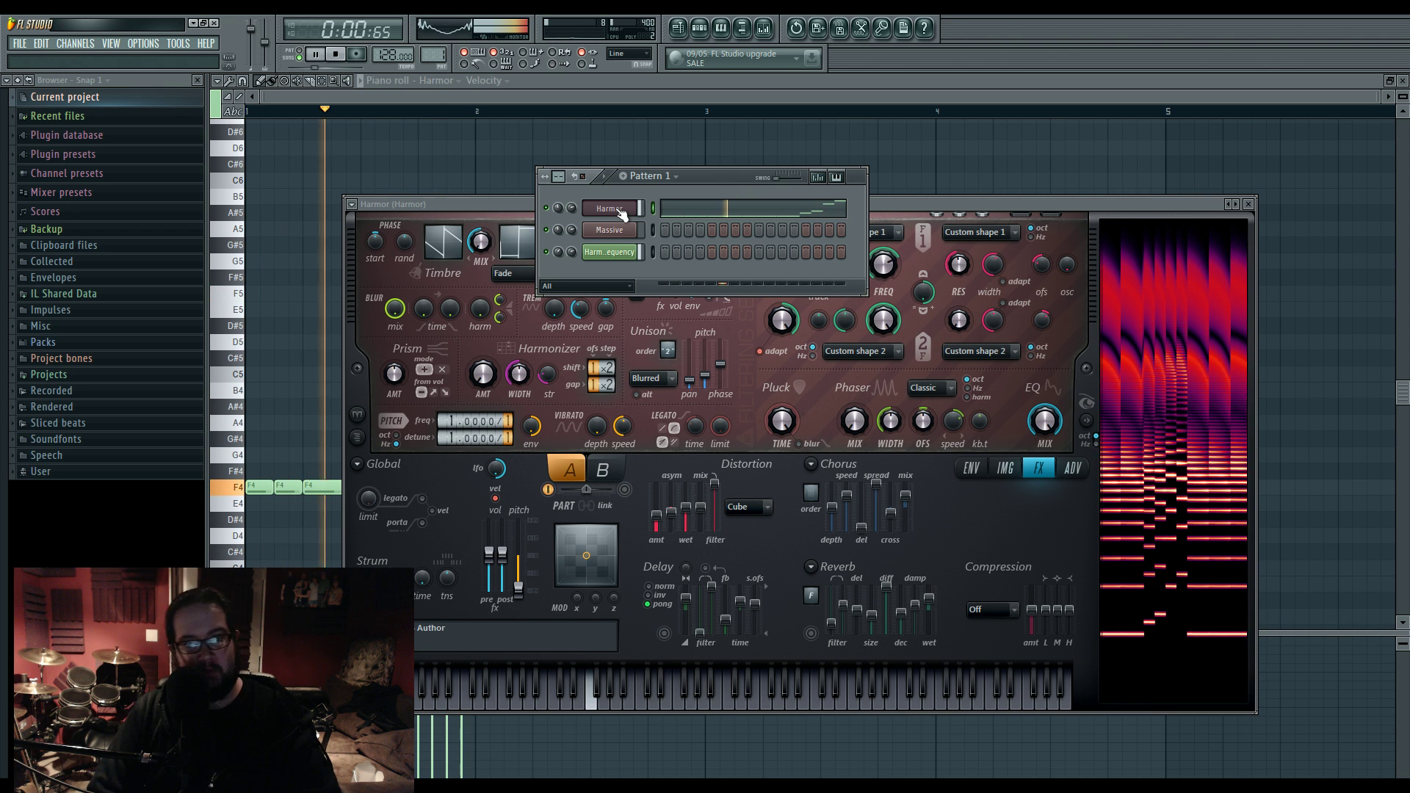
key("space")
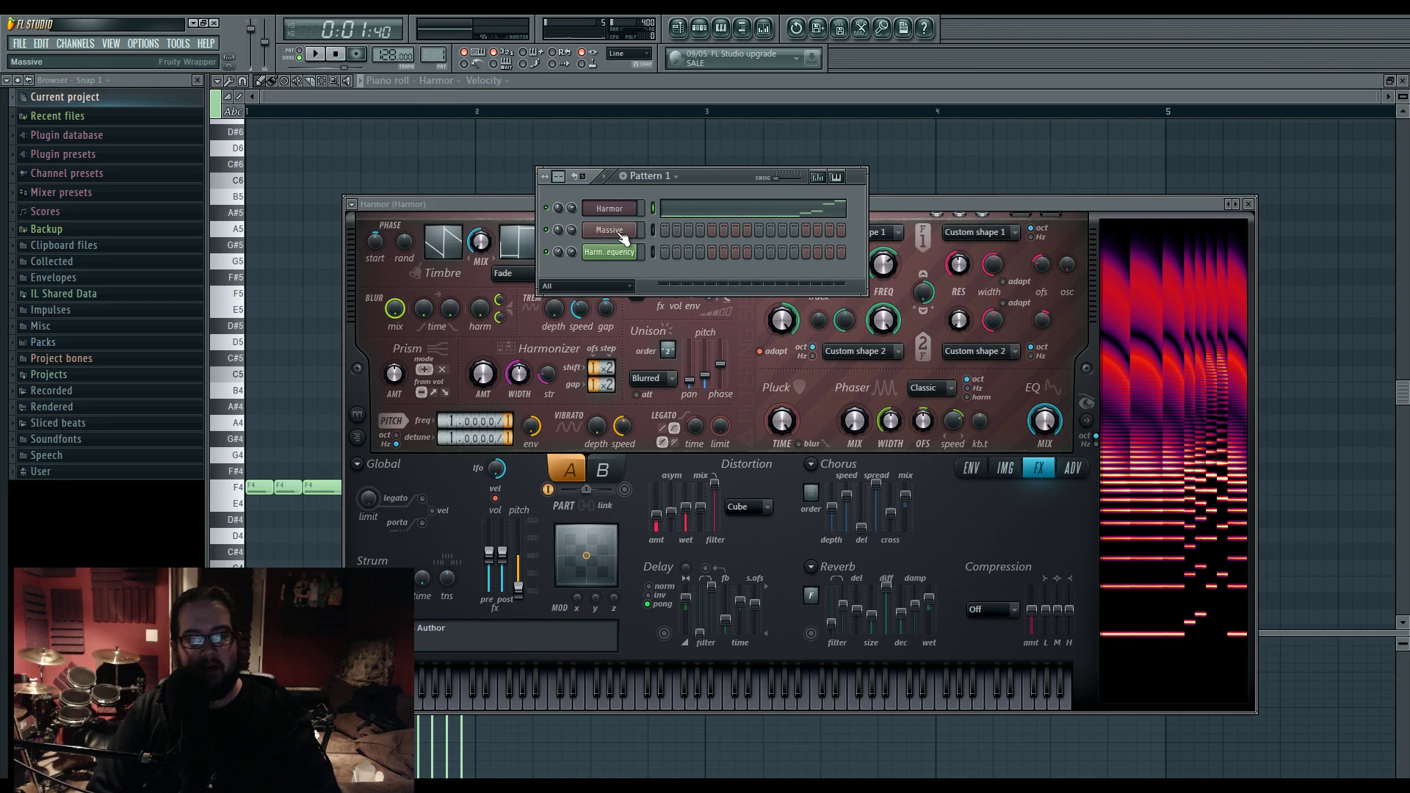
Open the Massive channel, view OSC1's wavetable list without changing the selection, and close the synth
left_click(619, 231)
left_click_drag(677, 294, 647, 170)
left_click(588, 231)
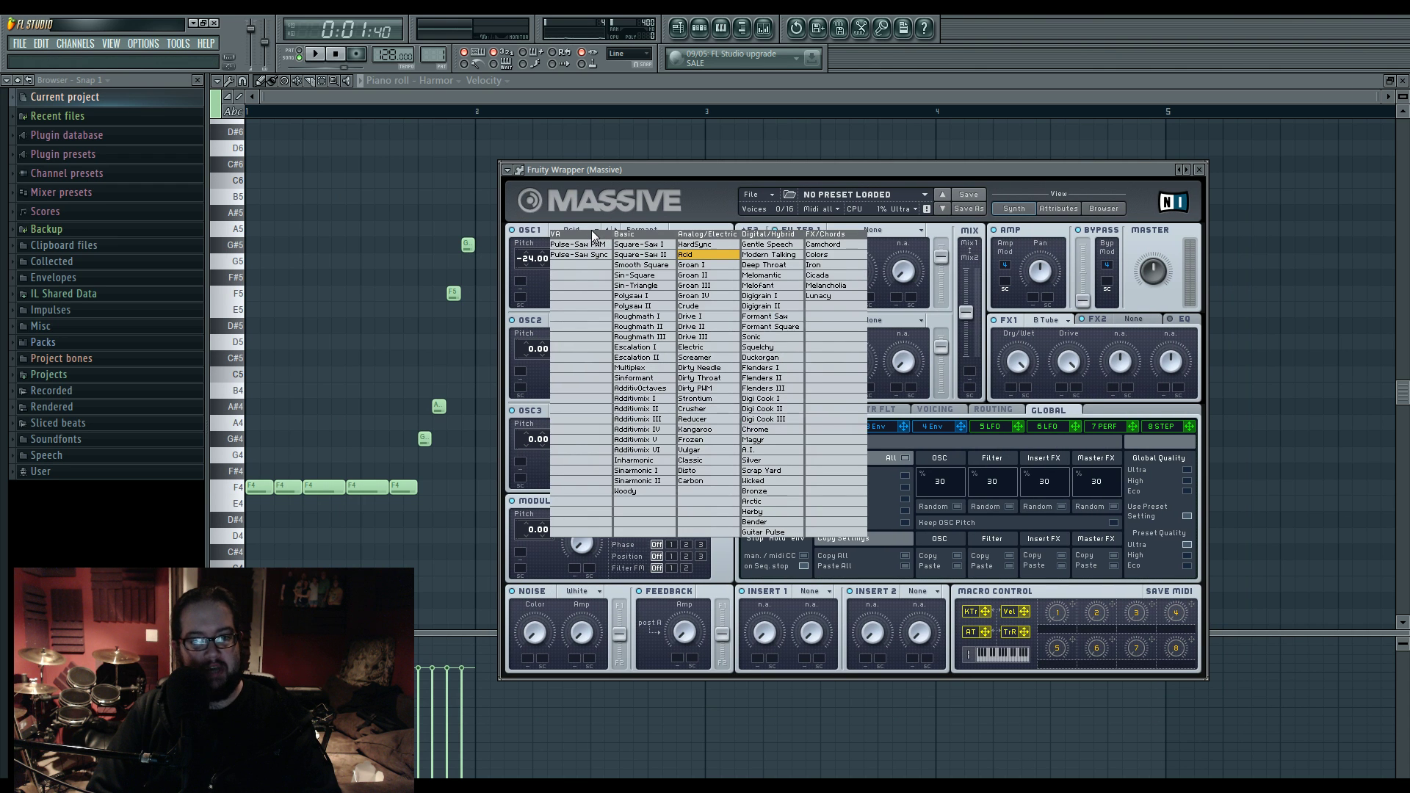
left_click(650, 182)
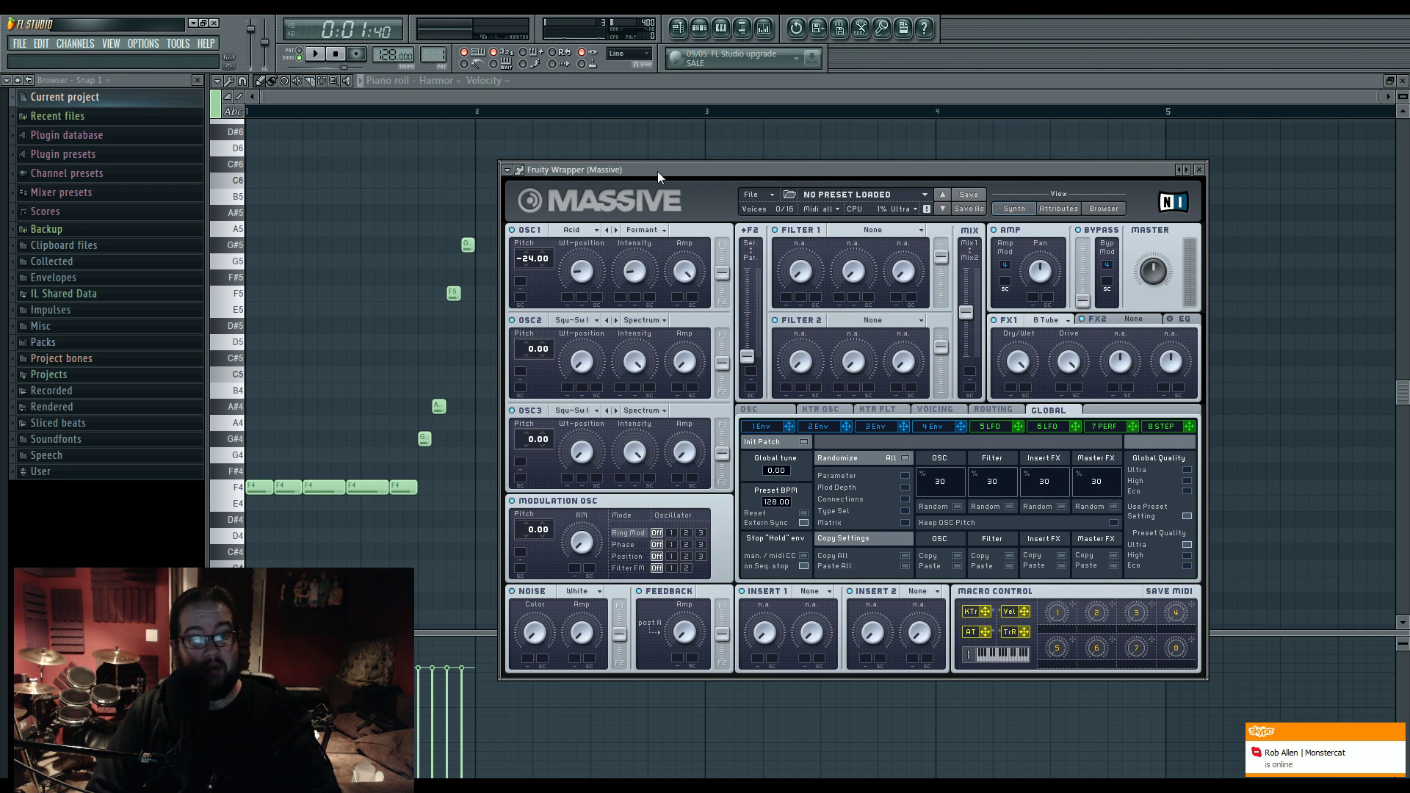
left_click(1199, 169)
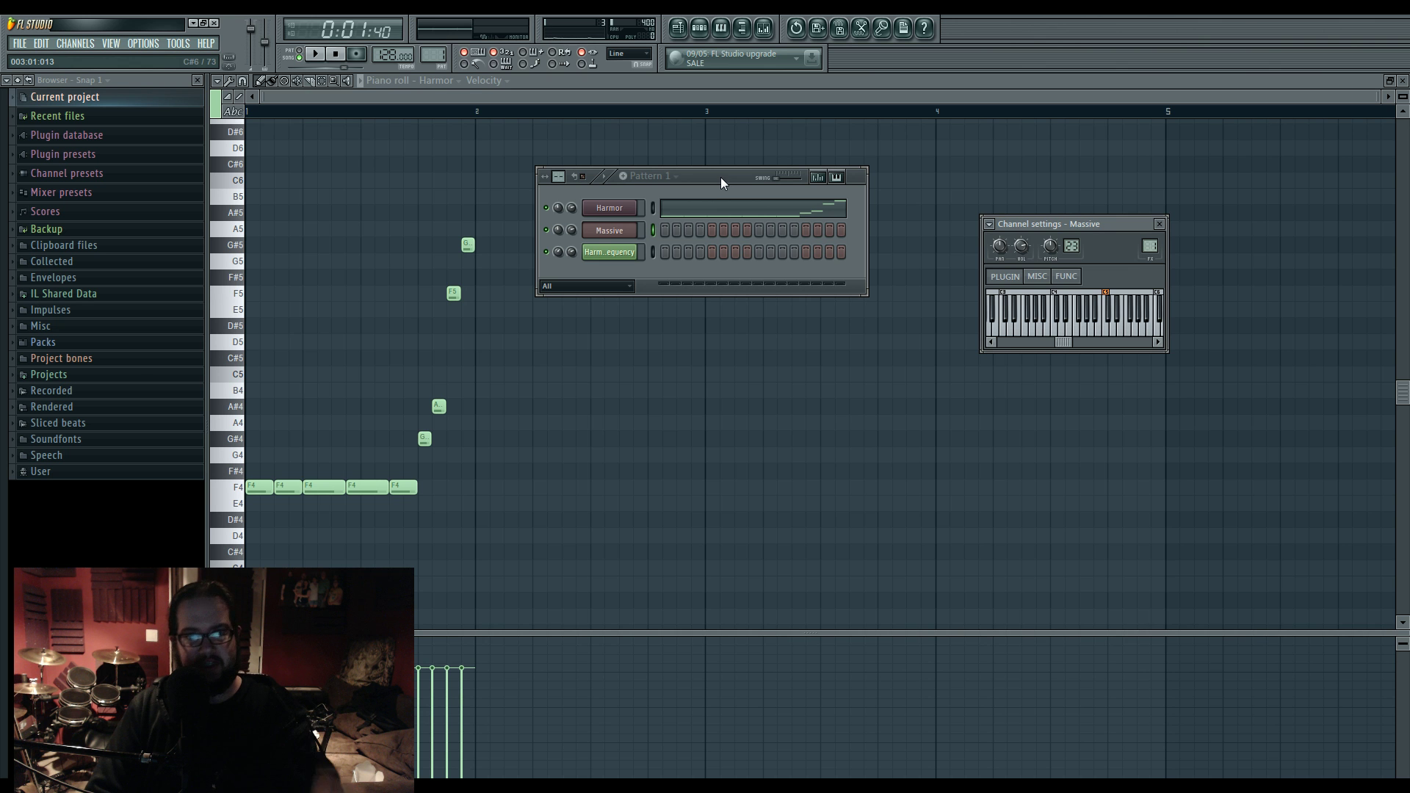
Reopen Harmor and open the Fruity Parametric EQ 2 on mixer Insert 1 and on the Master, arranging both windows clear of the mixer
left_click(614, 208)
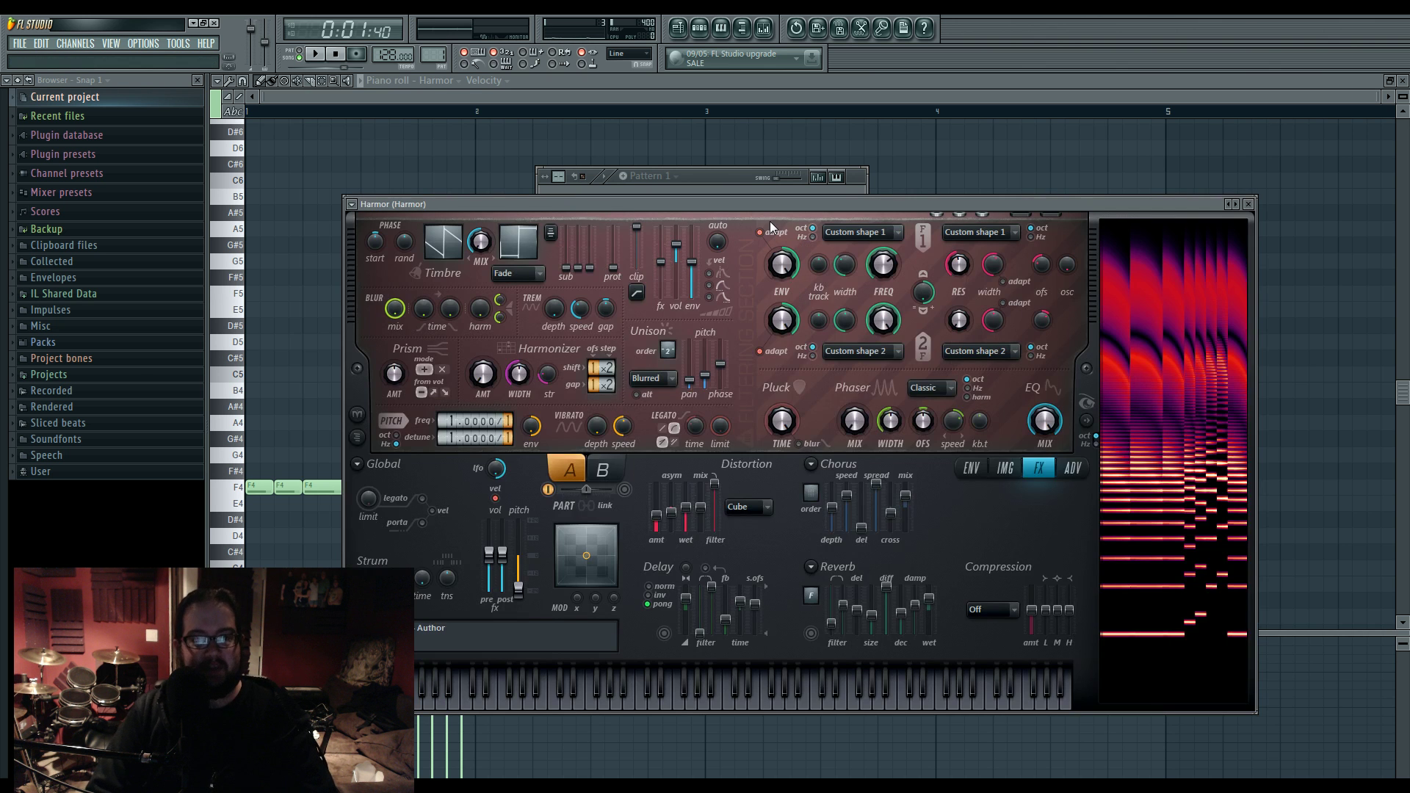
left_click(764, 28)
left_click(916, 308)
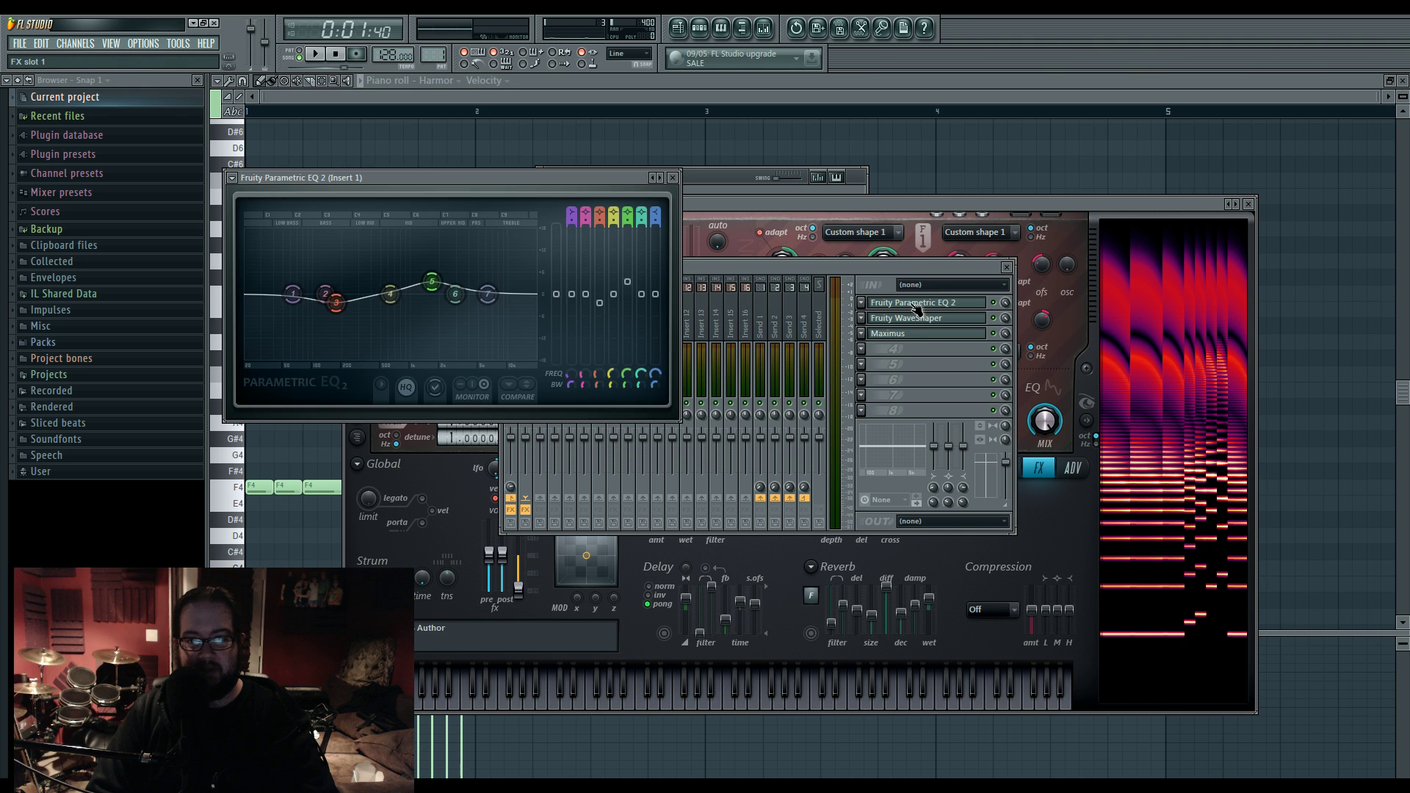
left_click_drag(597, 174, 1068, 172)
left_click(524, 312)
left_click(510, 316)
left_click(903, 302)
left_click_drag(540, 182, 971, 167)
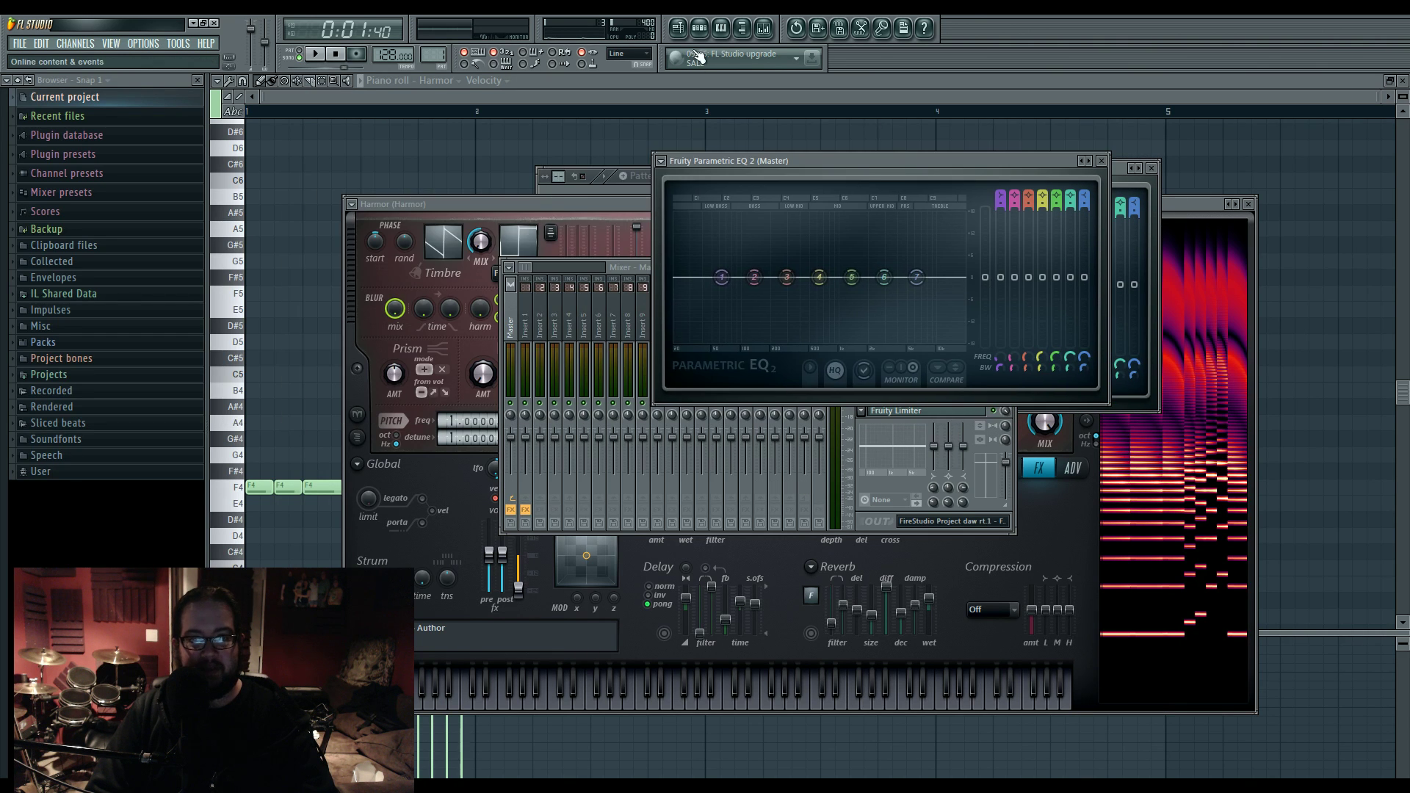
Show Massive alongside the Master's Parametric EQ 2 and sweep OSC1's Wt-position while sounding a note
left_click(699, 28)
left_click(609, 230)
left_click_drag(729, 174, 510, 251)
left_click_drag(982, 160, 1259, 155)
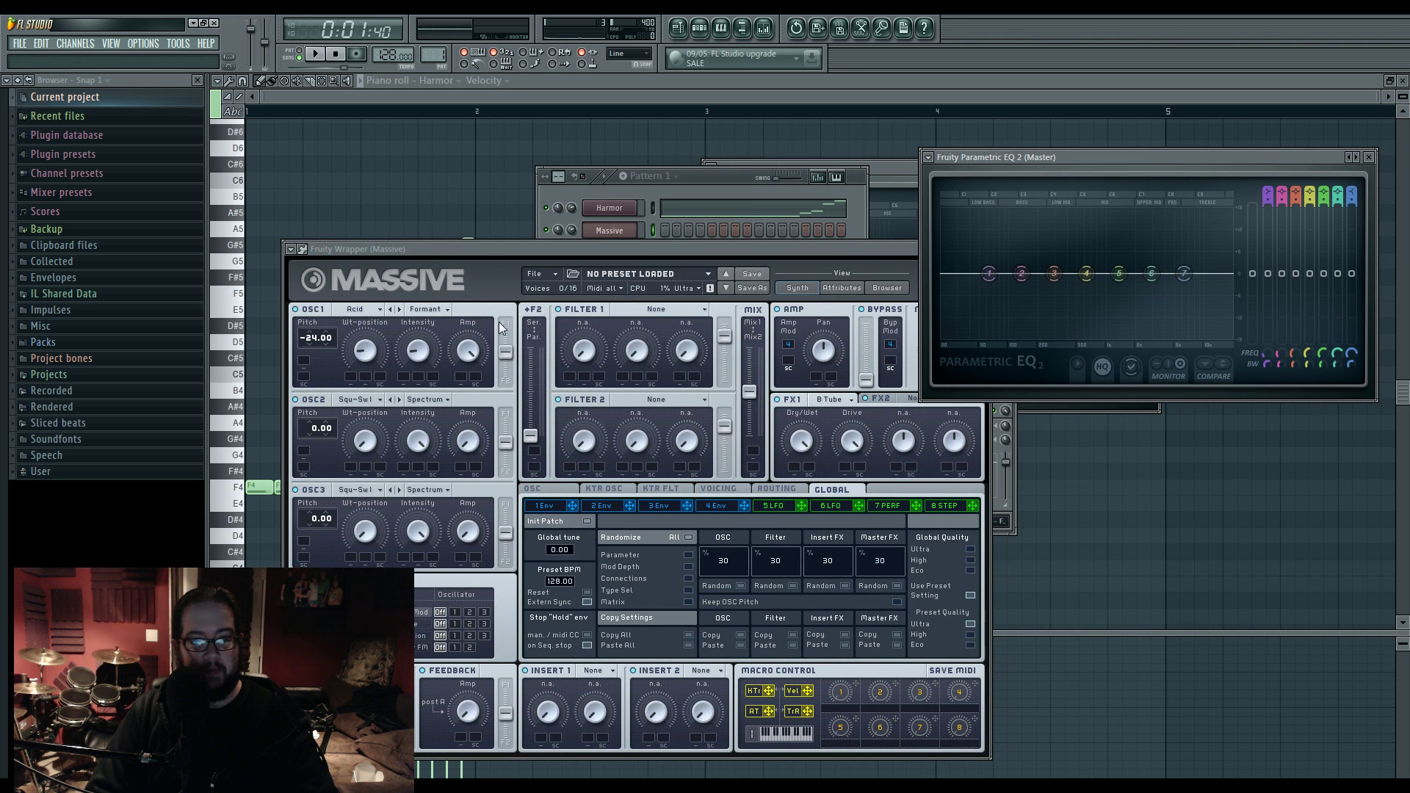
left_click(353, 374)
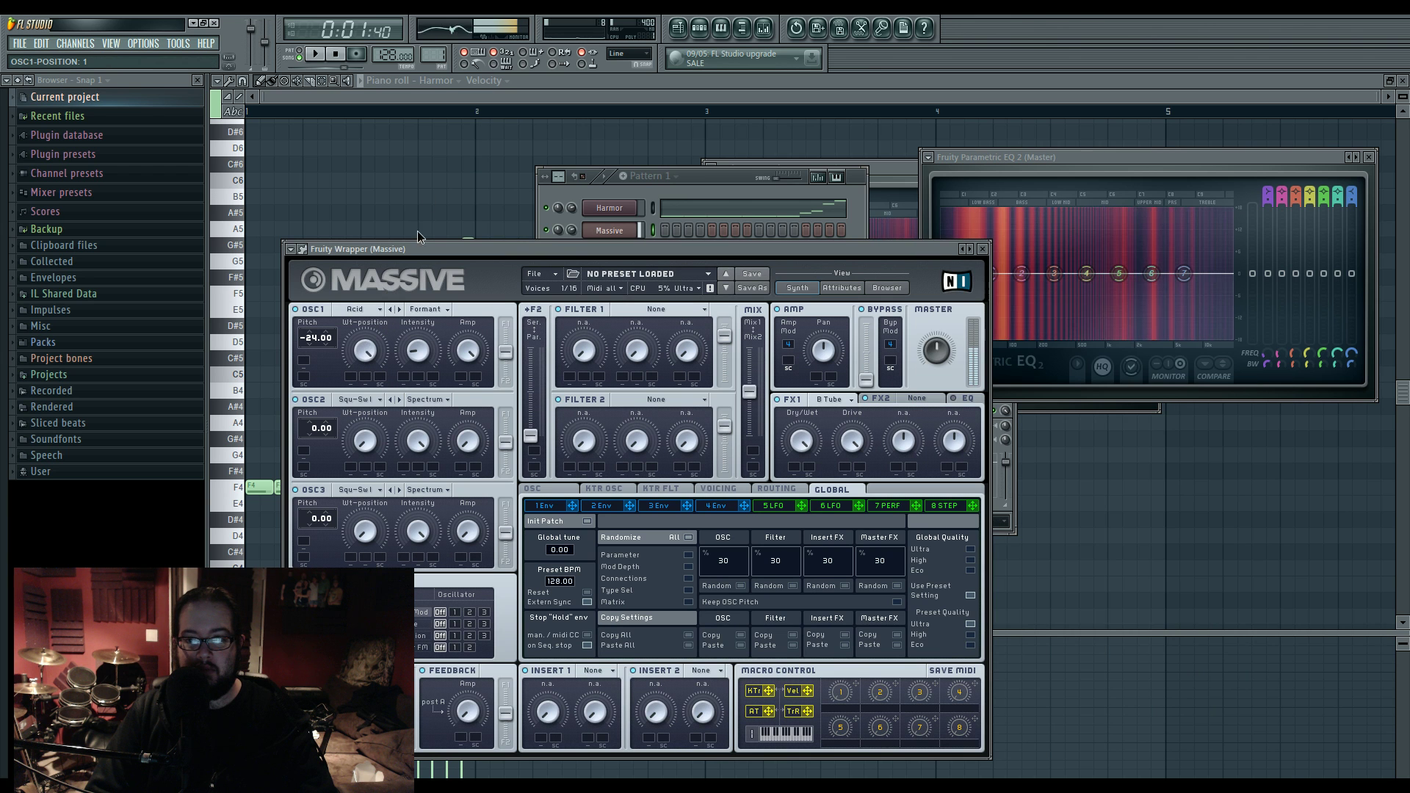
left_click(415, 343)
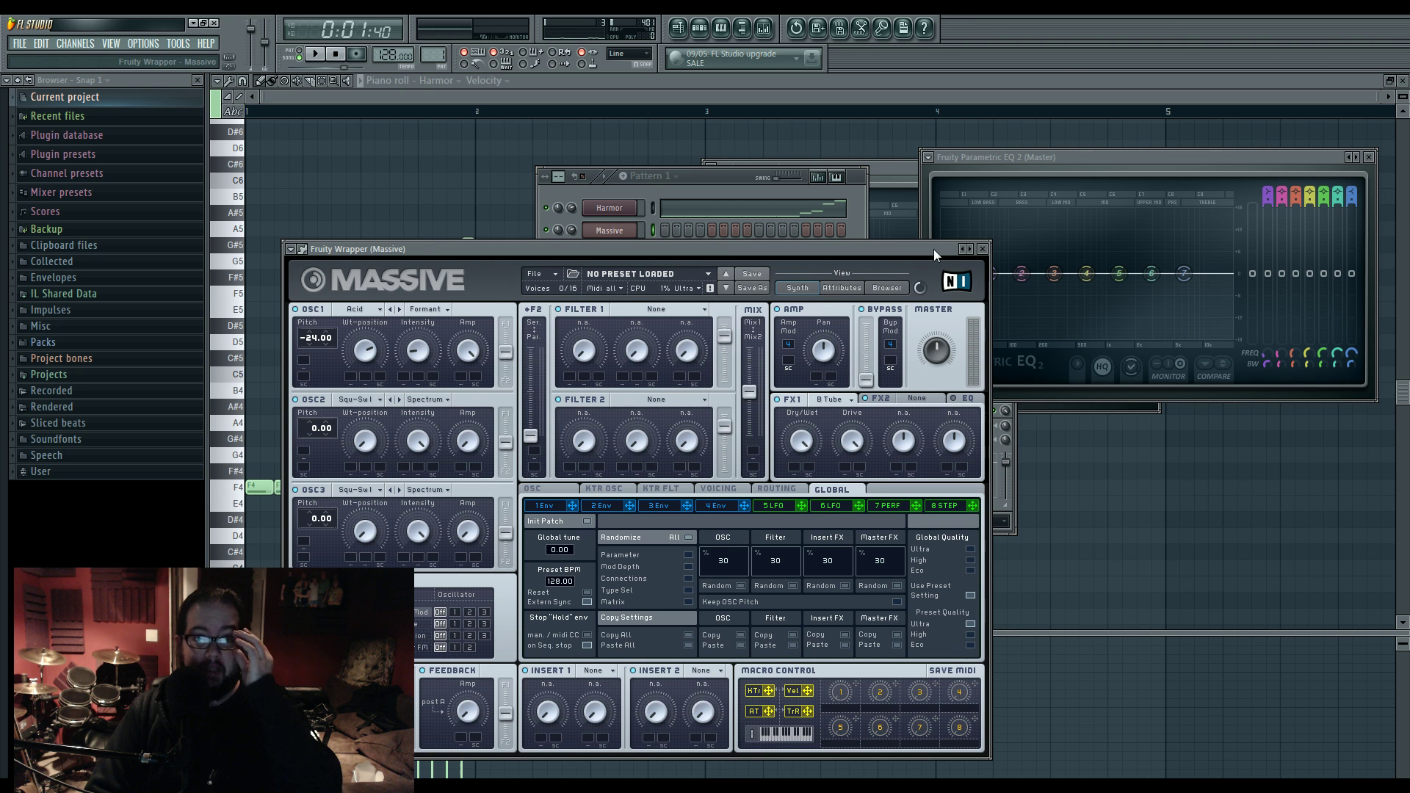
Return to Harmor and display its Filter shape 1 curve for examination
left_click(614, 209)
left_click(919, 276)
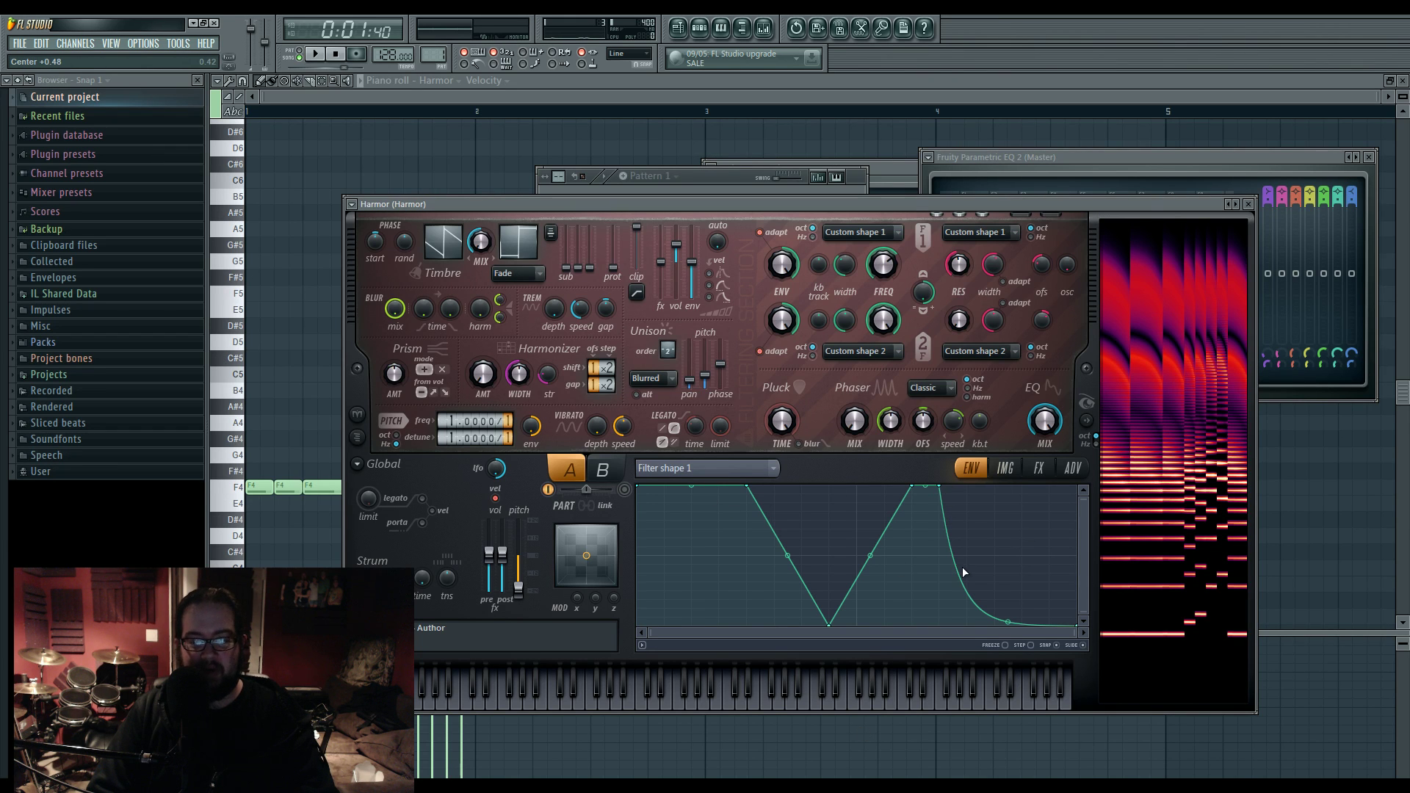
left_click(1147, 156)
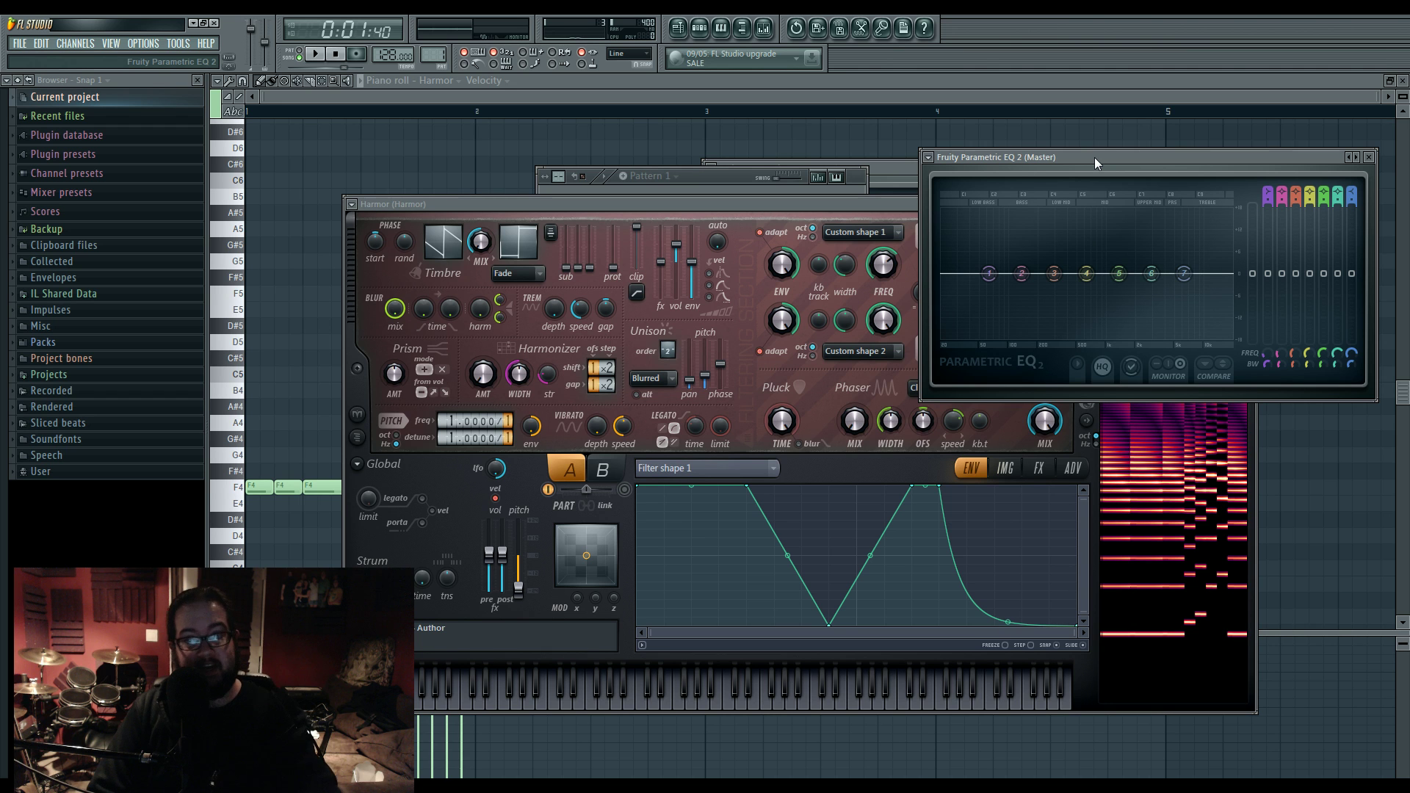
left_click(843, 205)
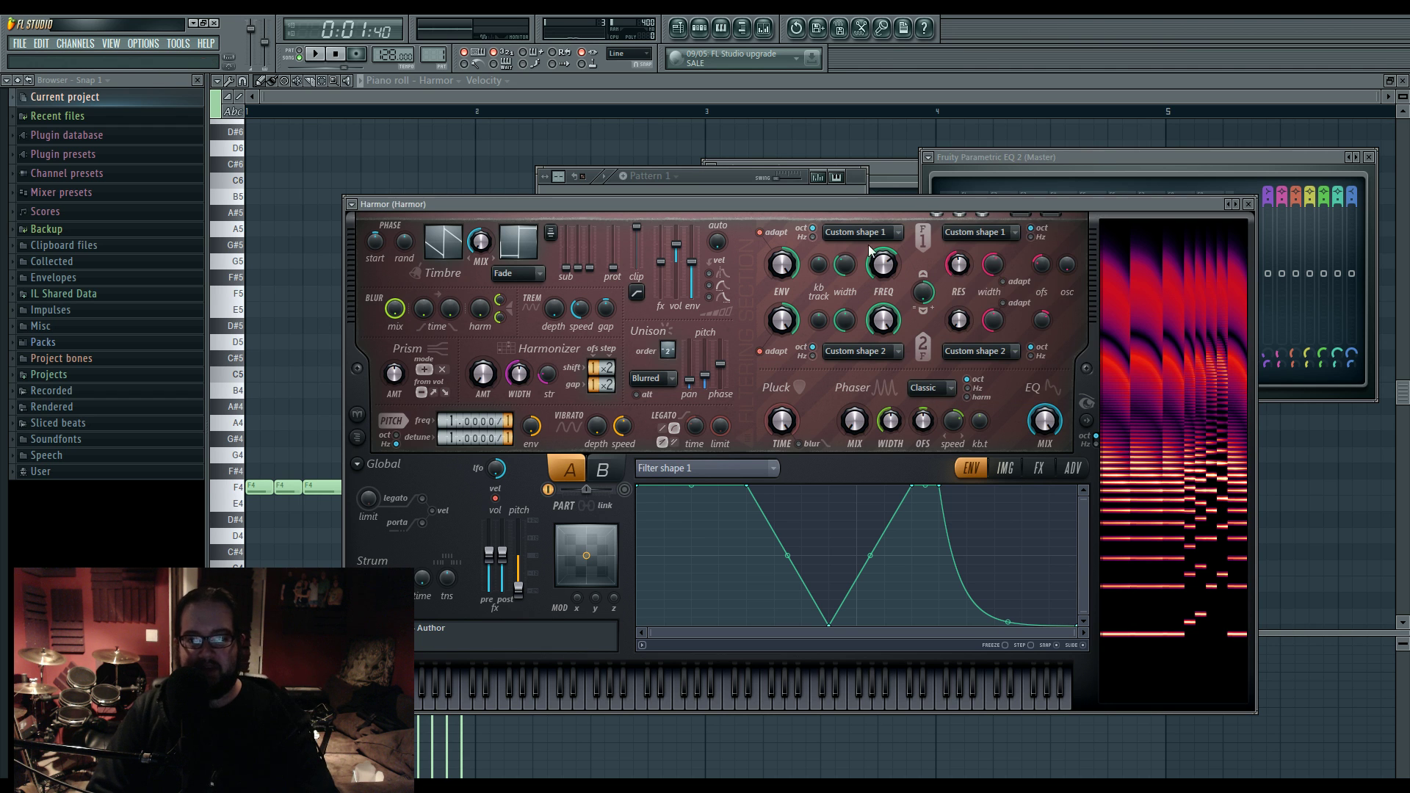
Display Harmor's Resonance shape 1 curve at full height and play back the pattern
left_click(985, 236)
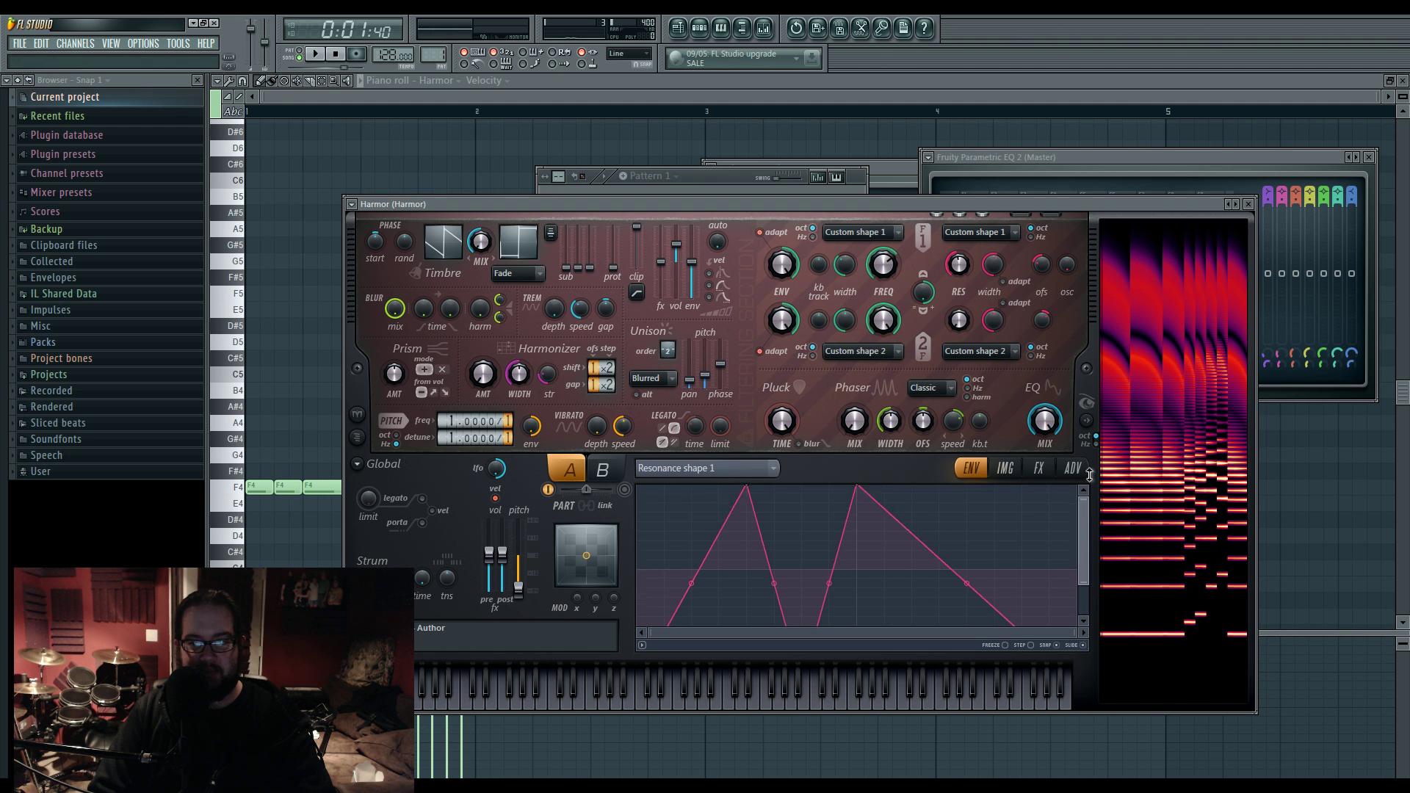
left_click_drag(1084, 582, 1085, 624)
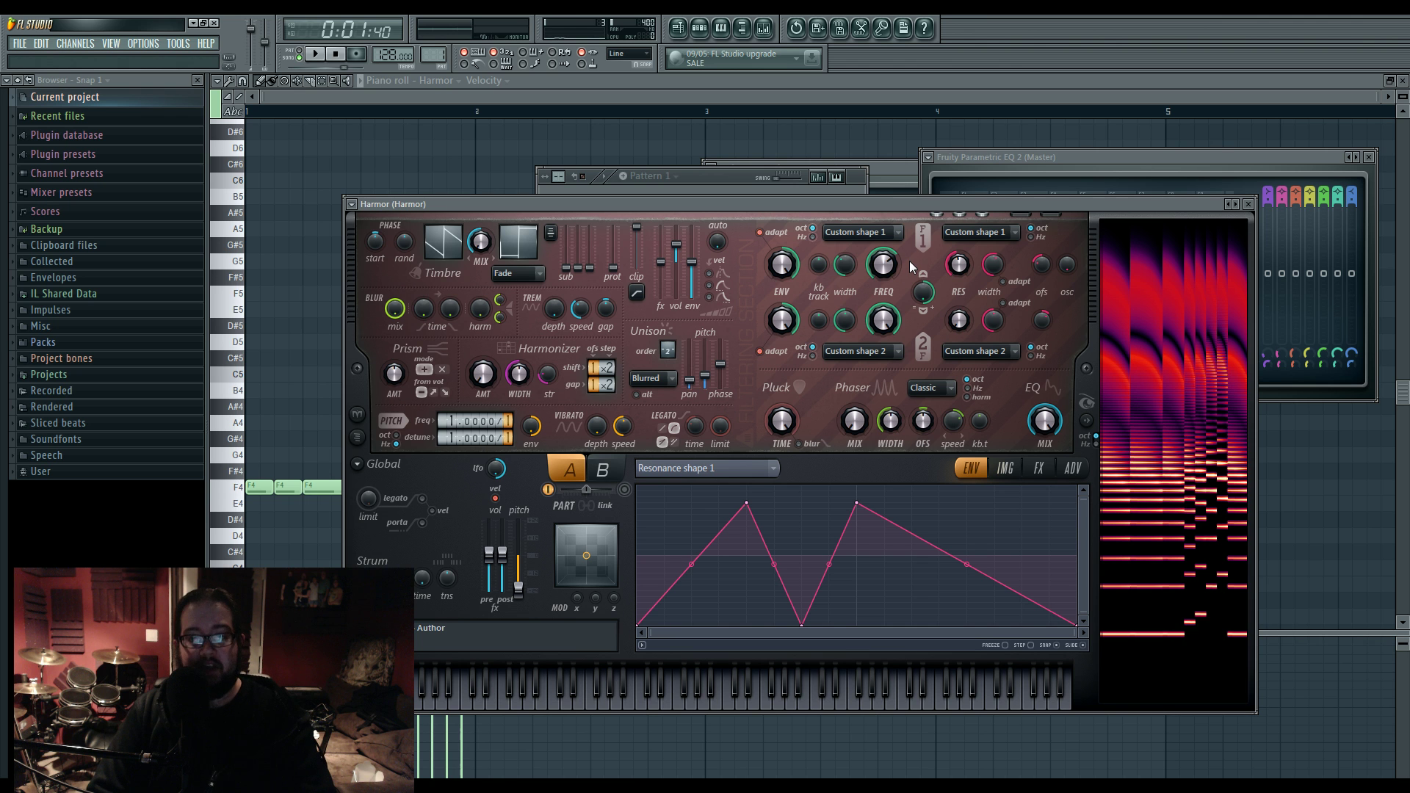
key("space")
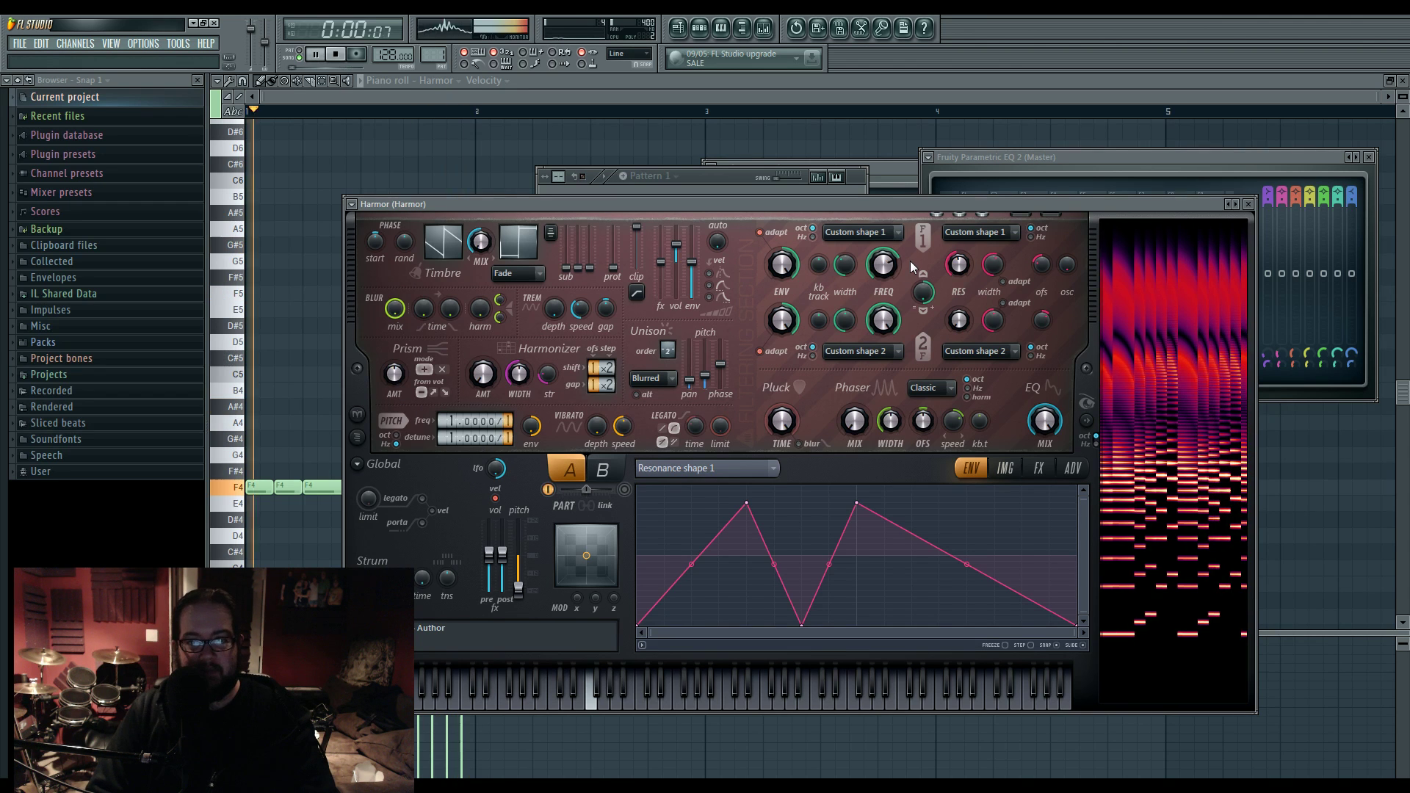
key("space")
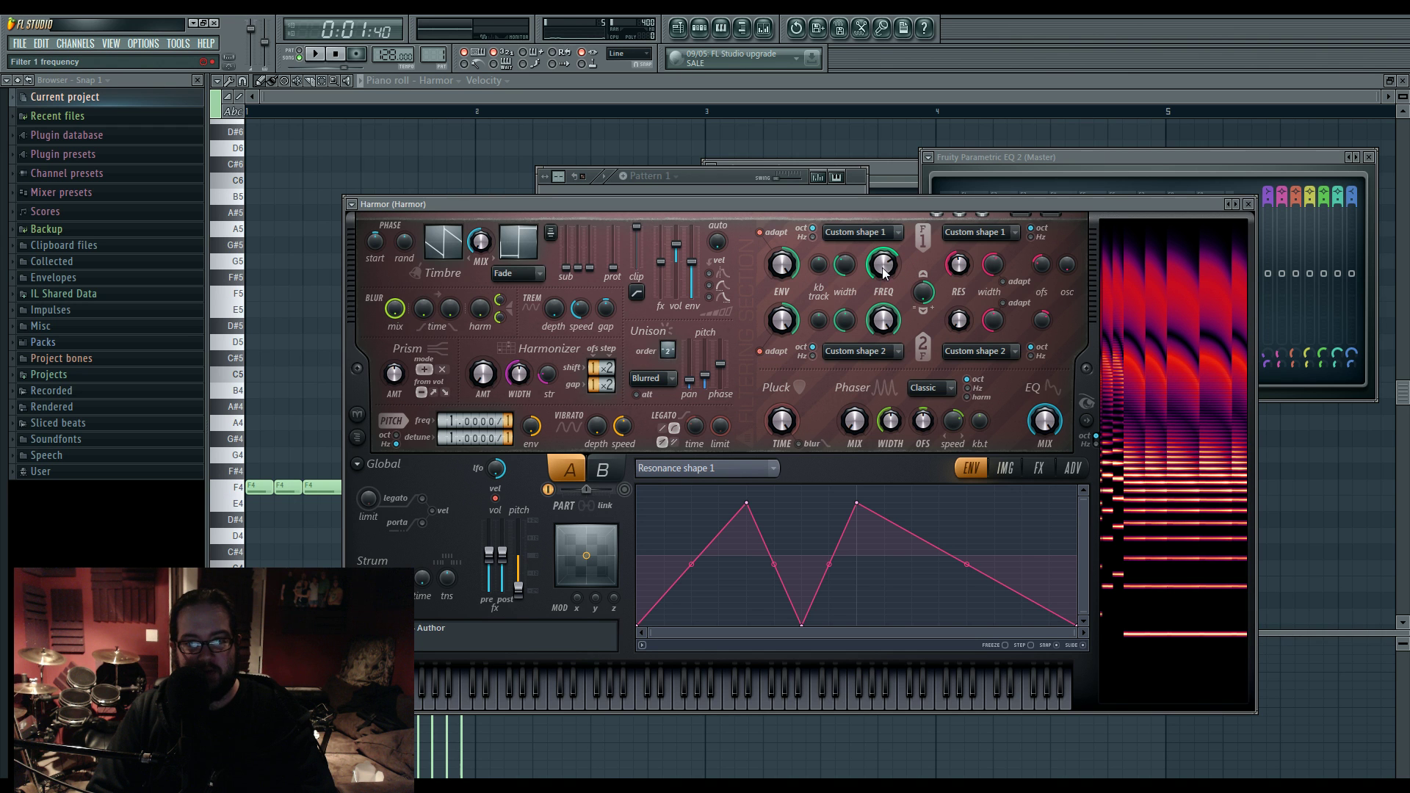
Adjust the output min and max levels of the playlist's Filter 1 frequency automation clip during playback, setting the max level to 80%
key("F5")
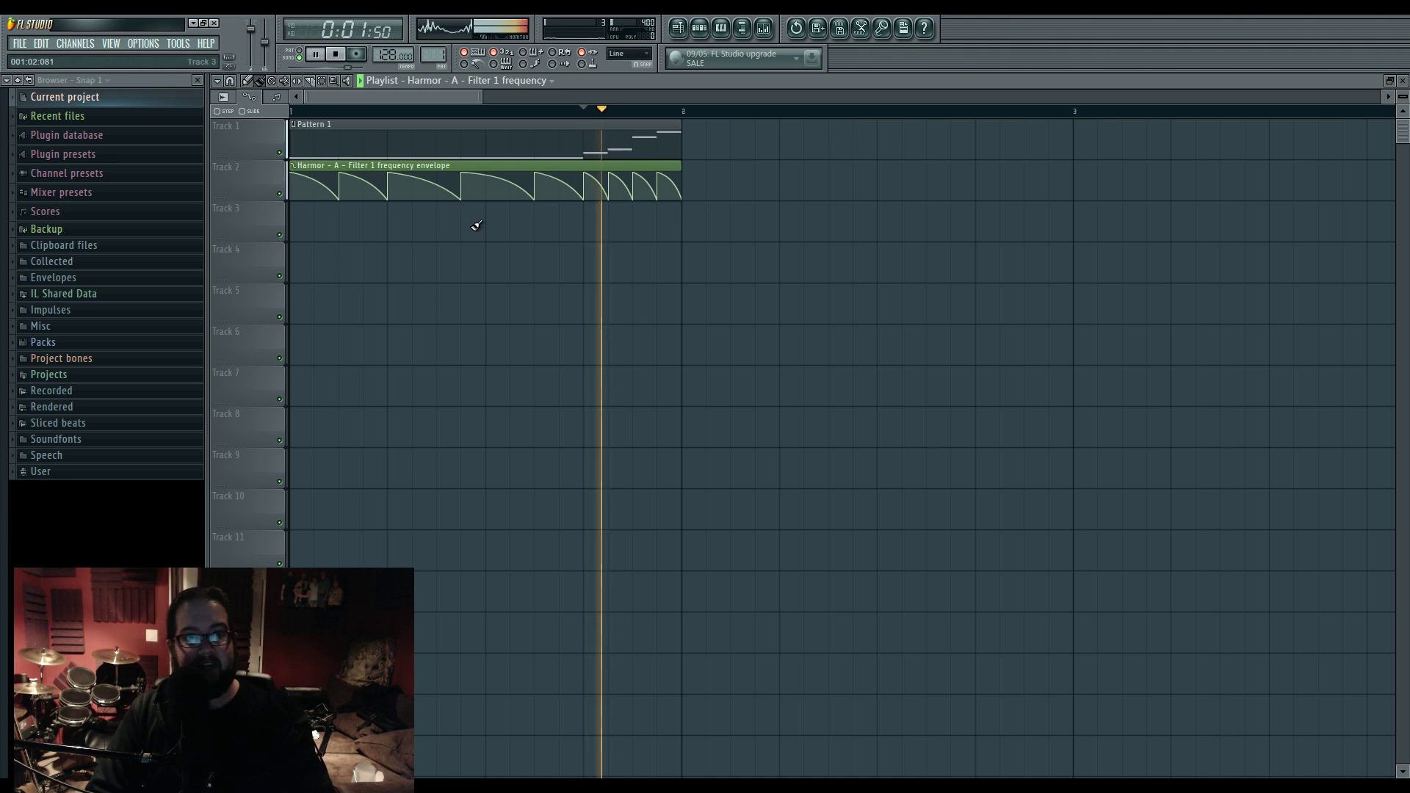
left_click(470, 166)
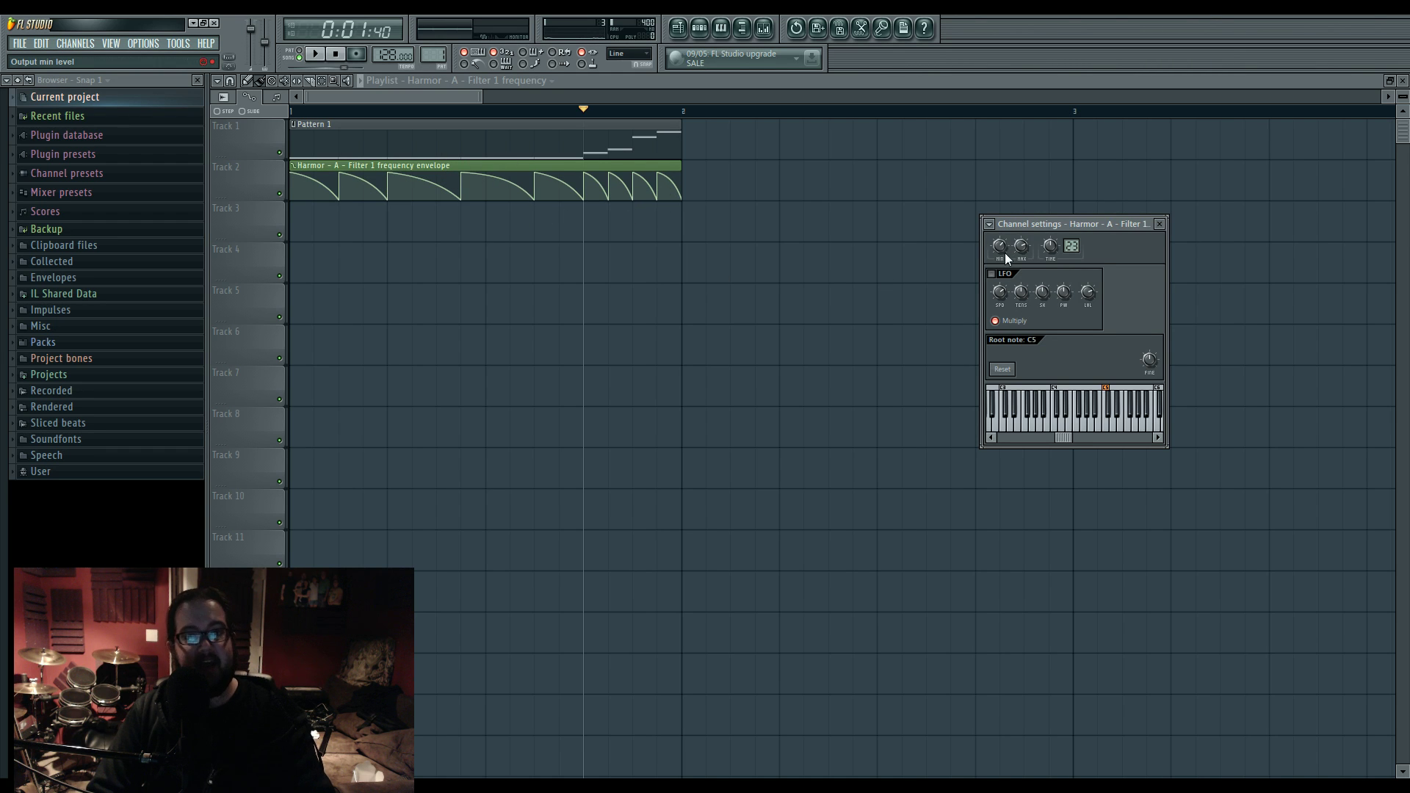
left_click(522, 167)
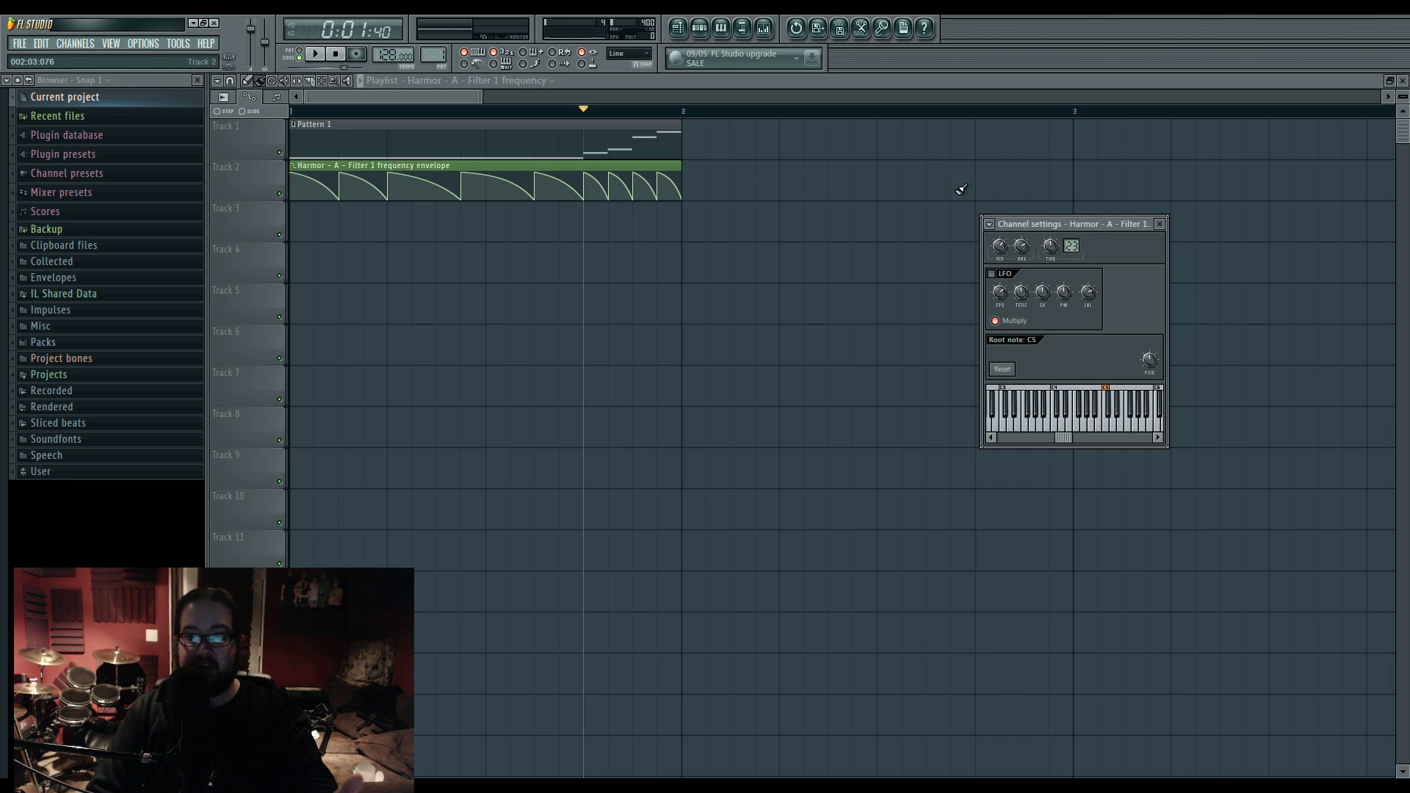
left_click_drag(1038, 224, 984, 223)
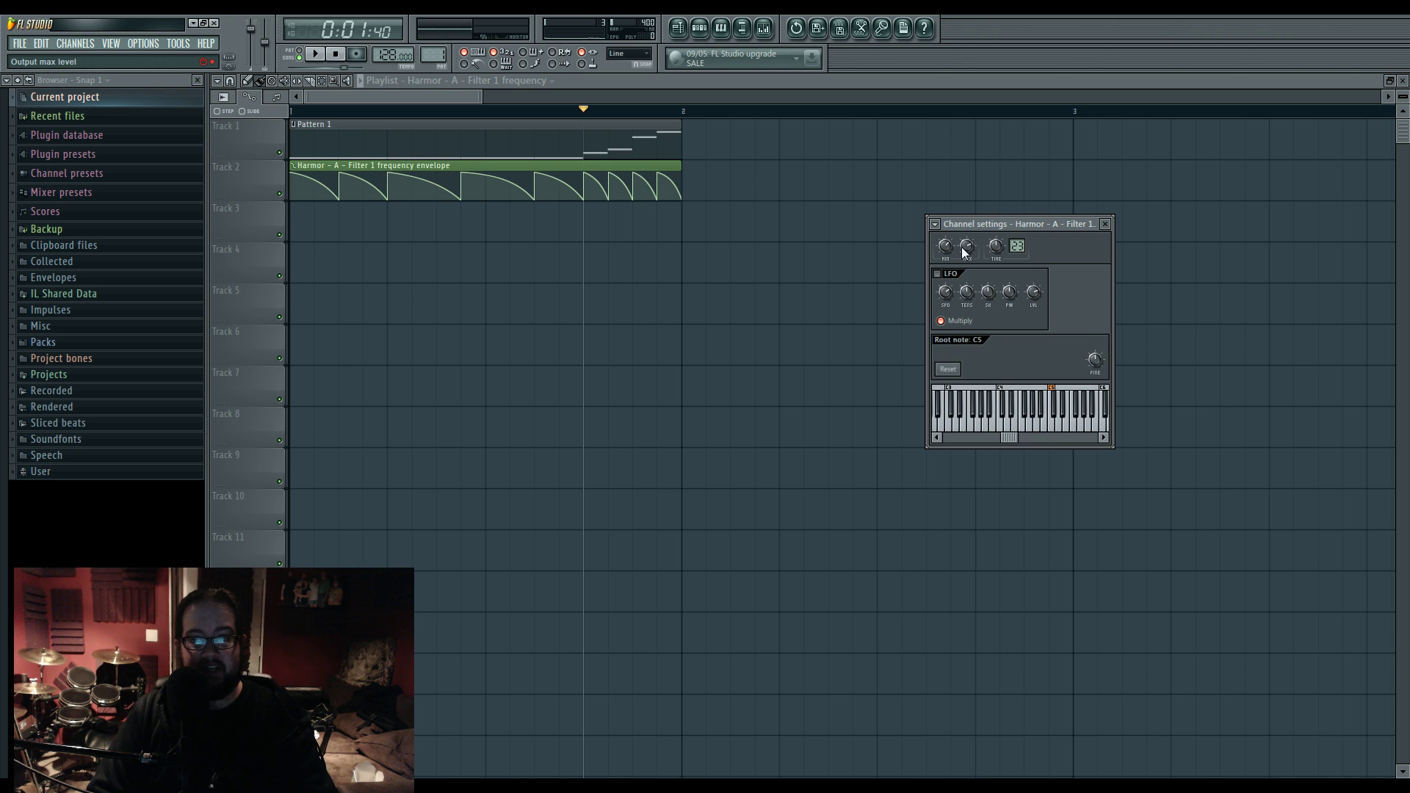
key("space")
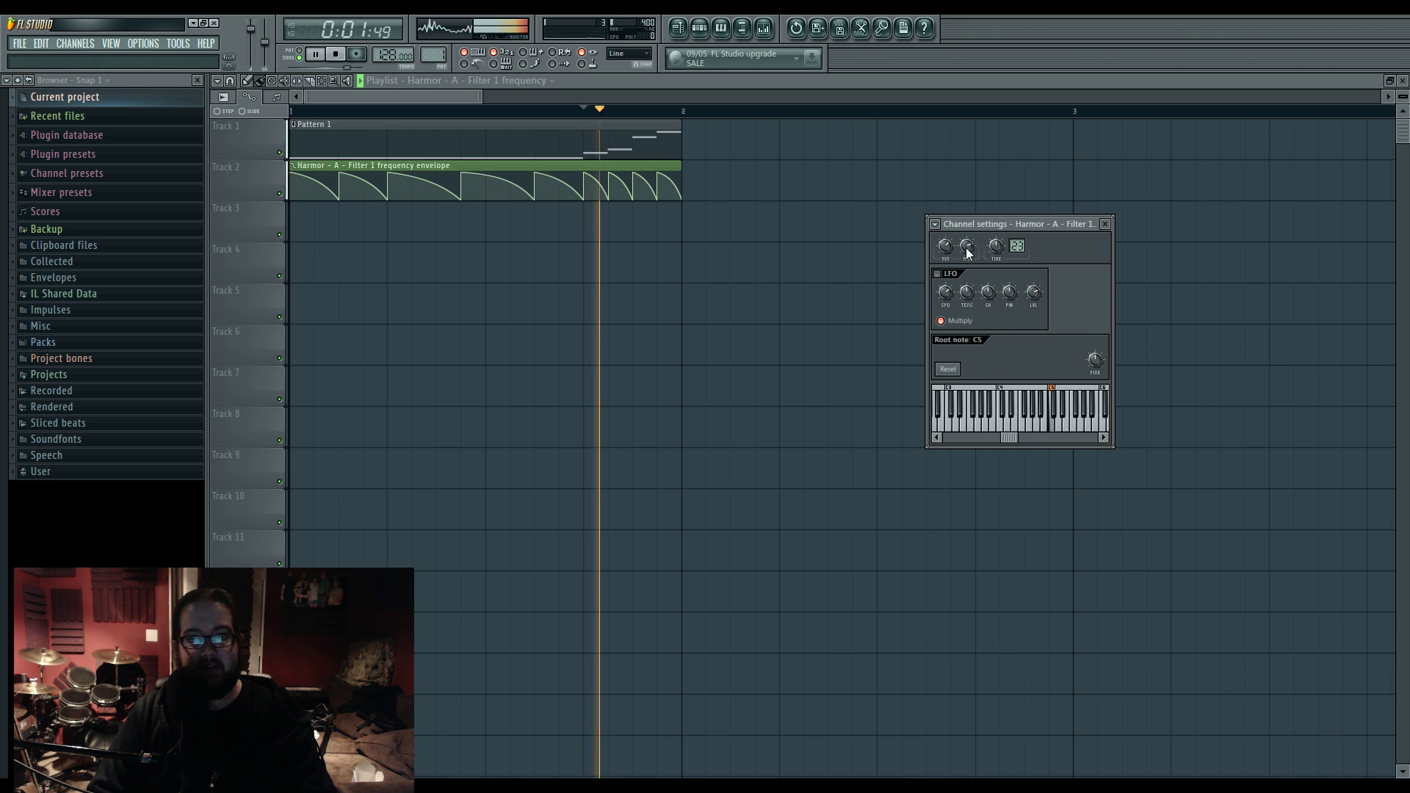
left_click(968, 251)
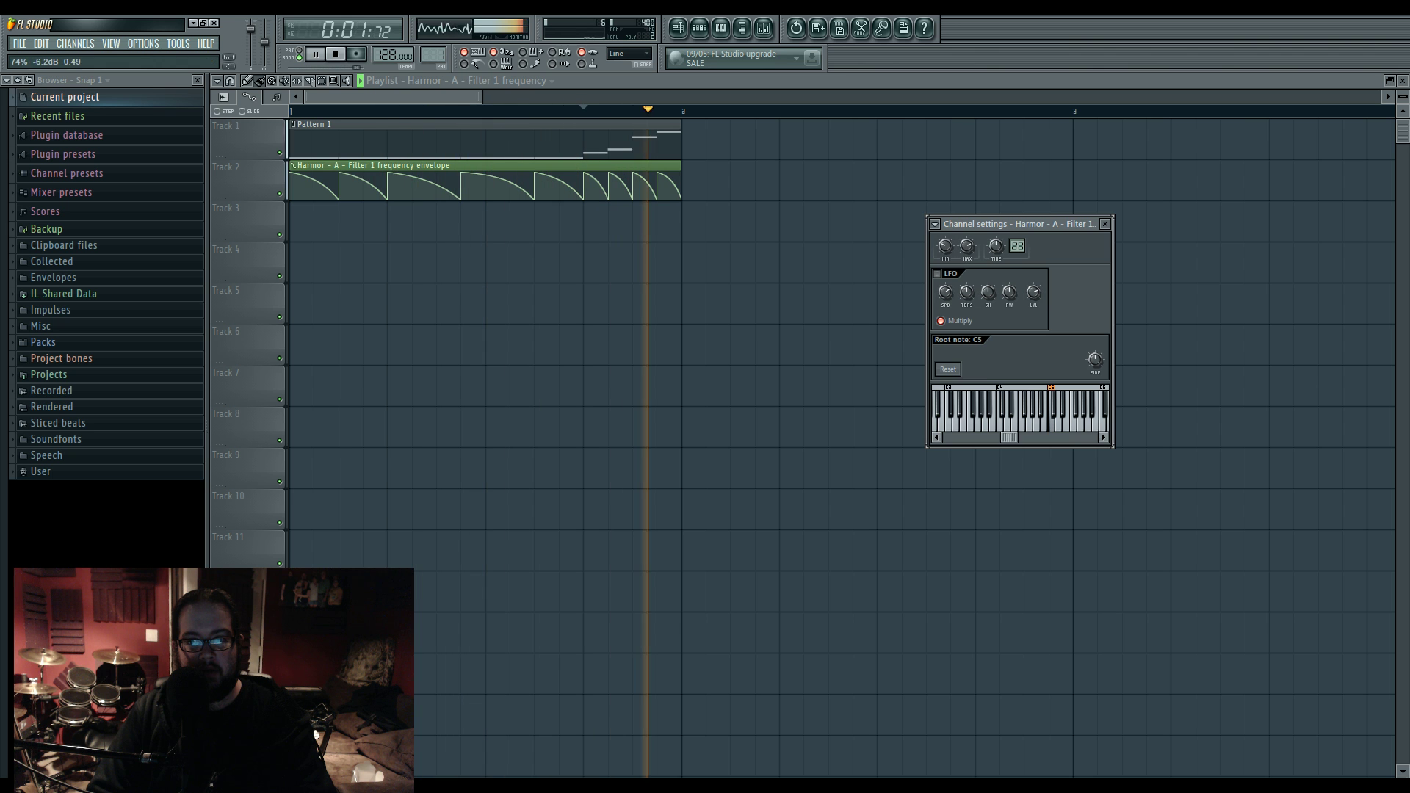
left_click_drag(942, 255, 942, 246)
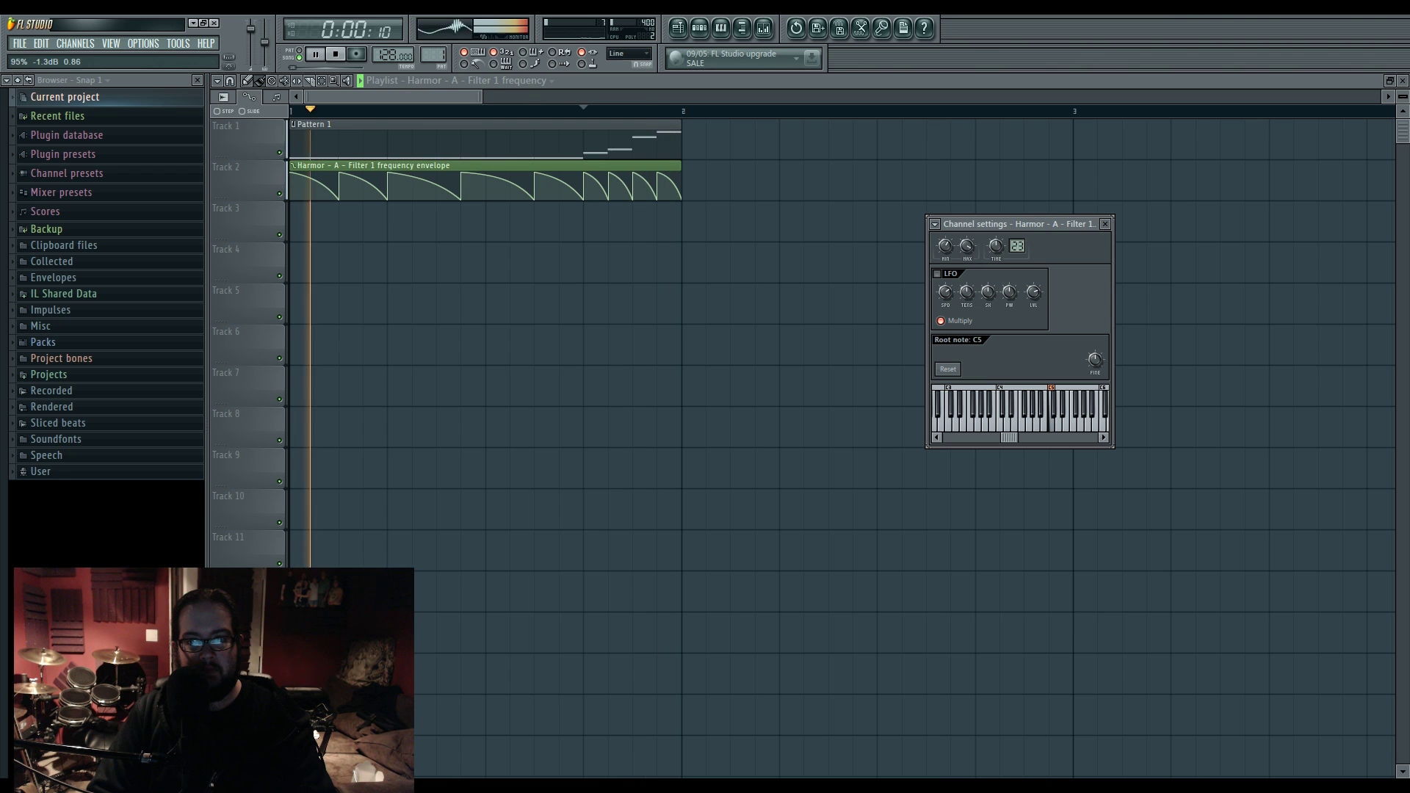
left_click_drag(966, 255, 966, 243)
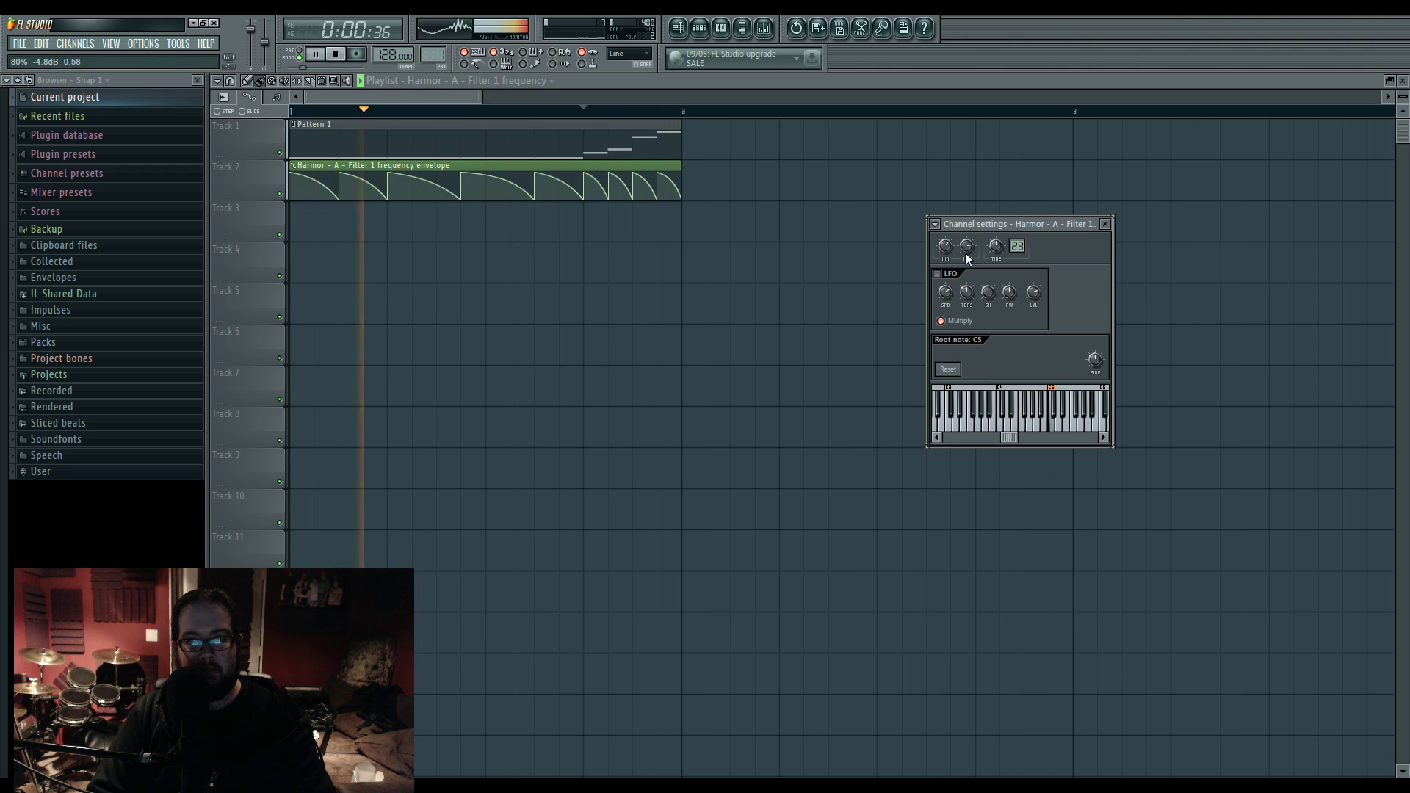
scroll(966, 249, "up", 2)
key("space")
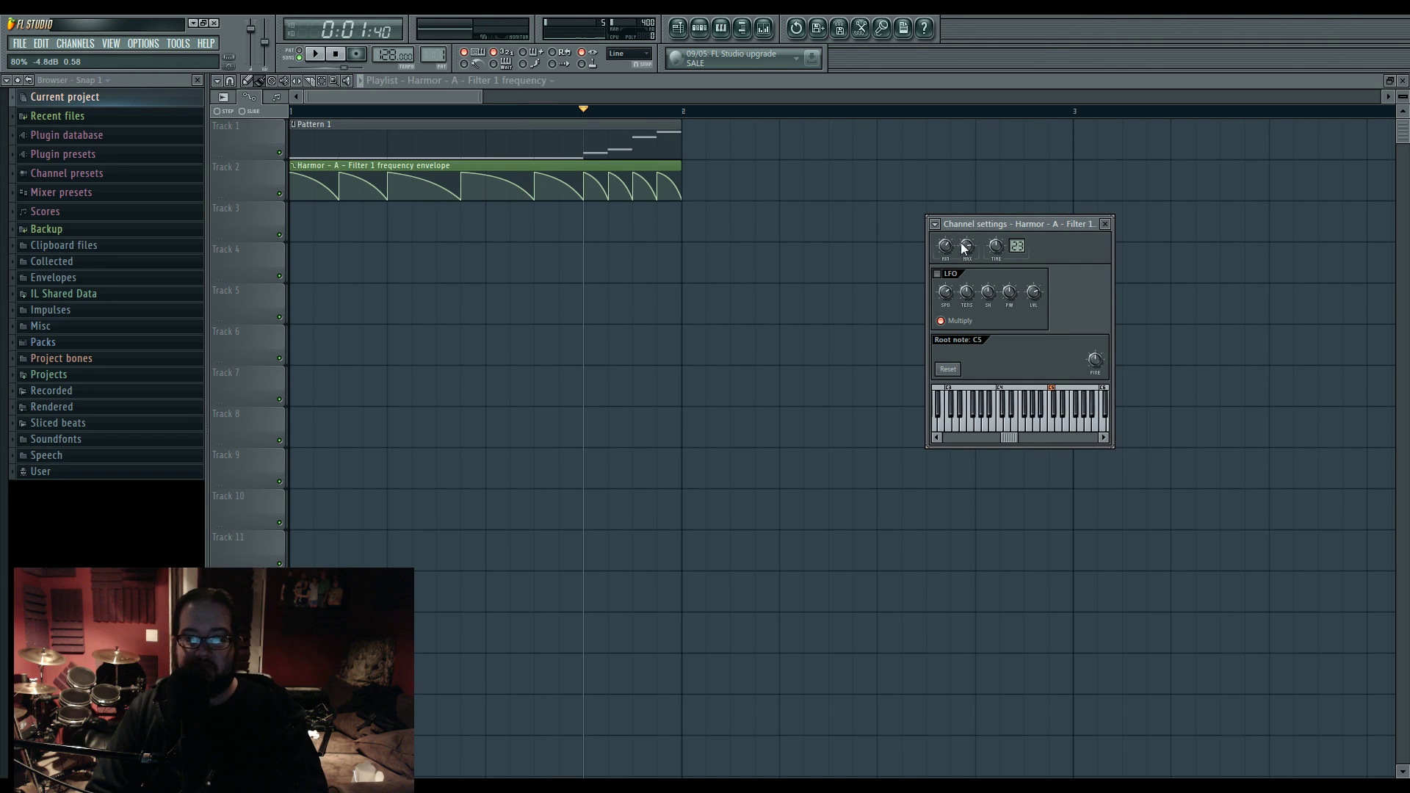
Reopen Harmor from the channel rack and show its effects page
left_click(702, 30)
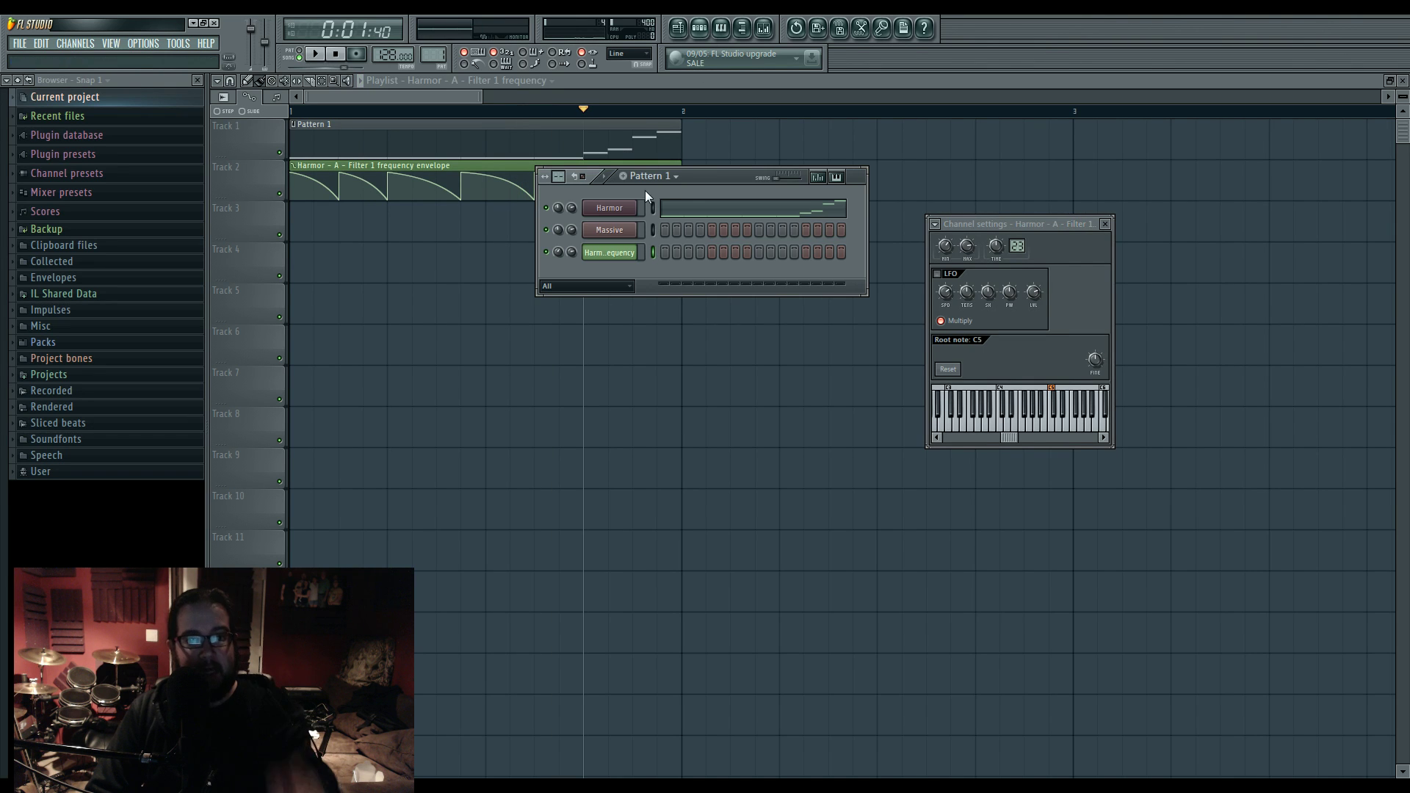
left_click(609, 208)
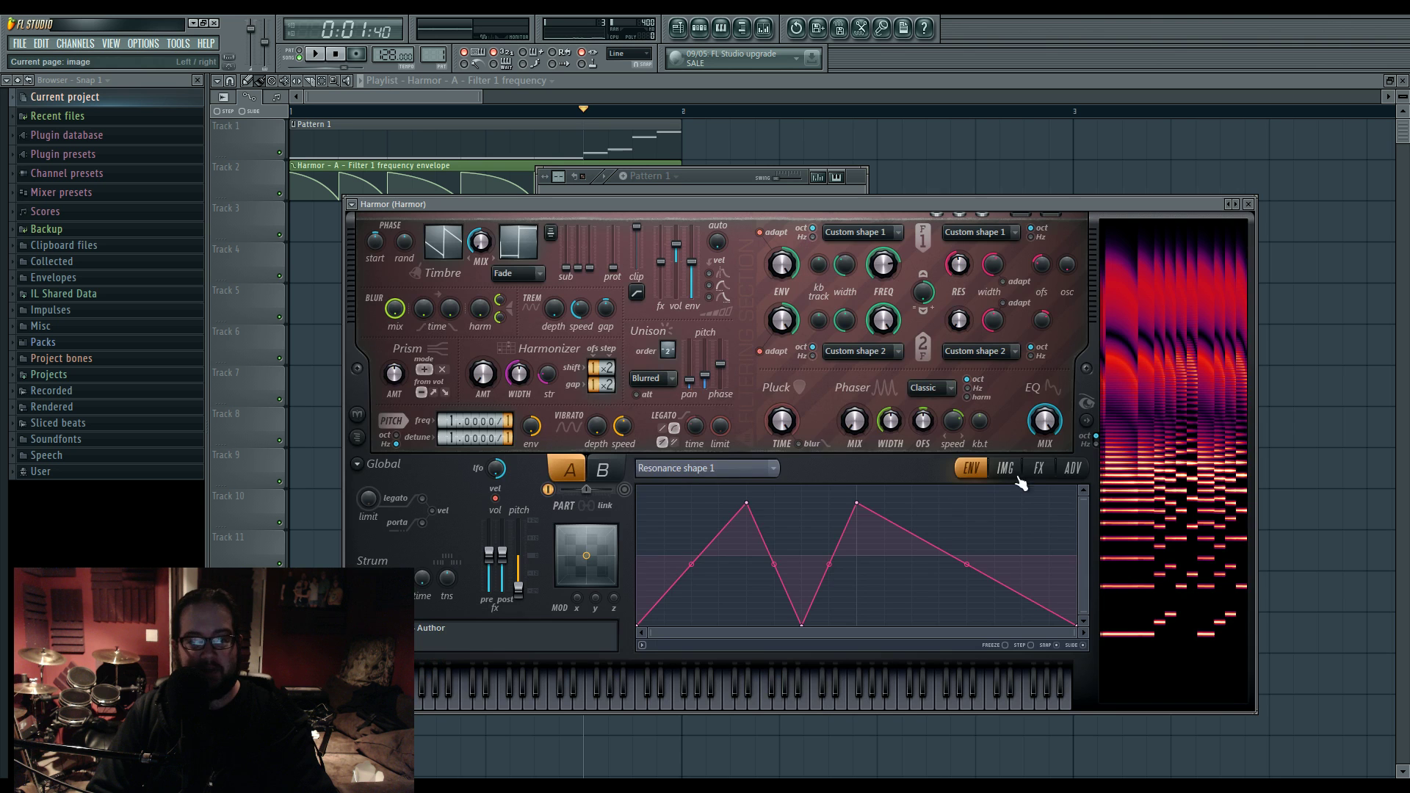
left_click(1038, 467)
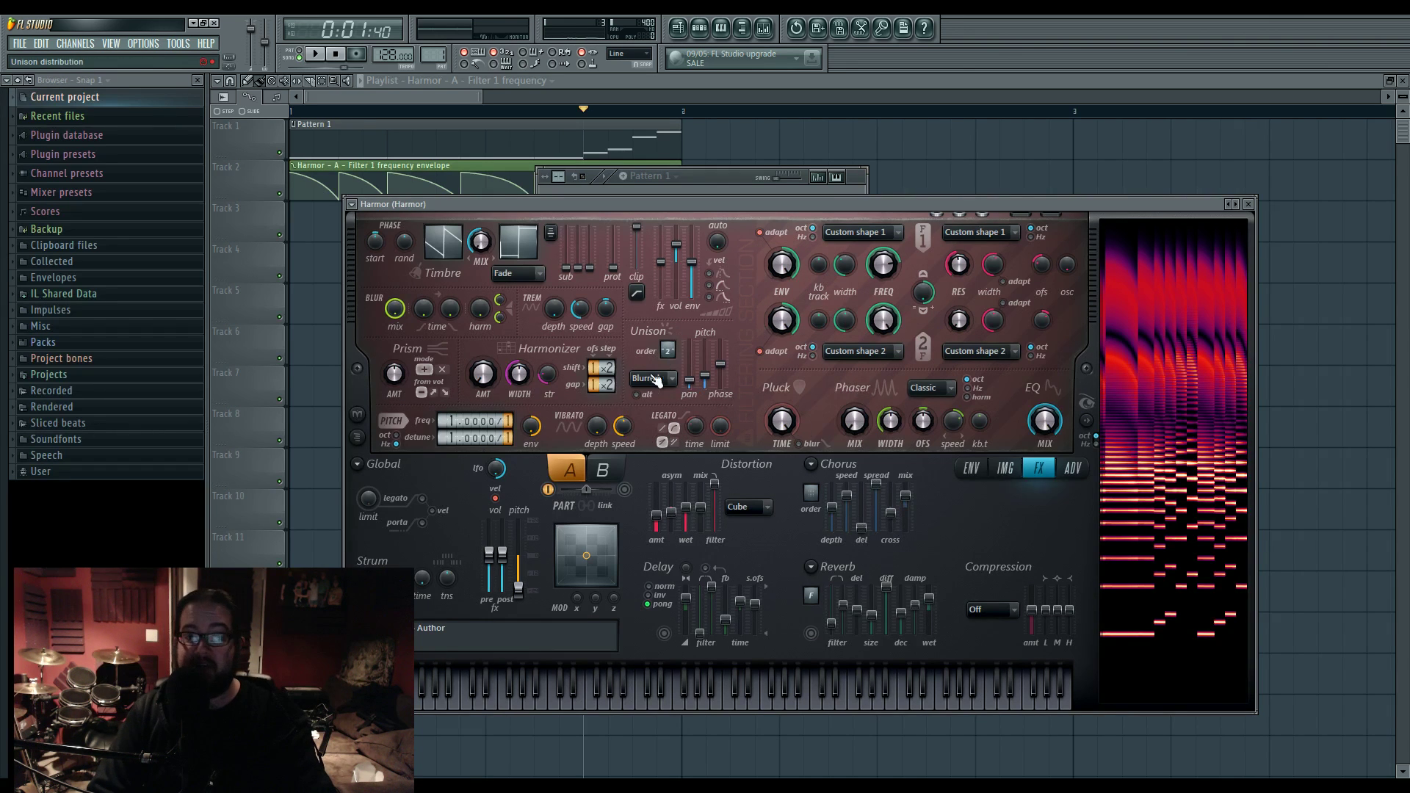
Show Harmor's envelope page with the Harmonic unison pitch curve
left_click(971, 468)
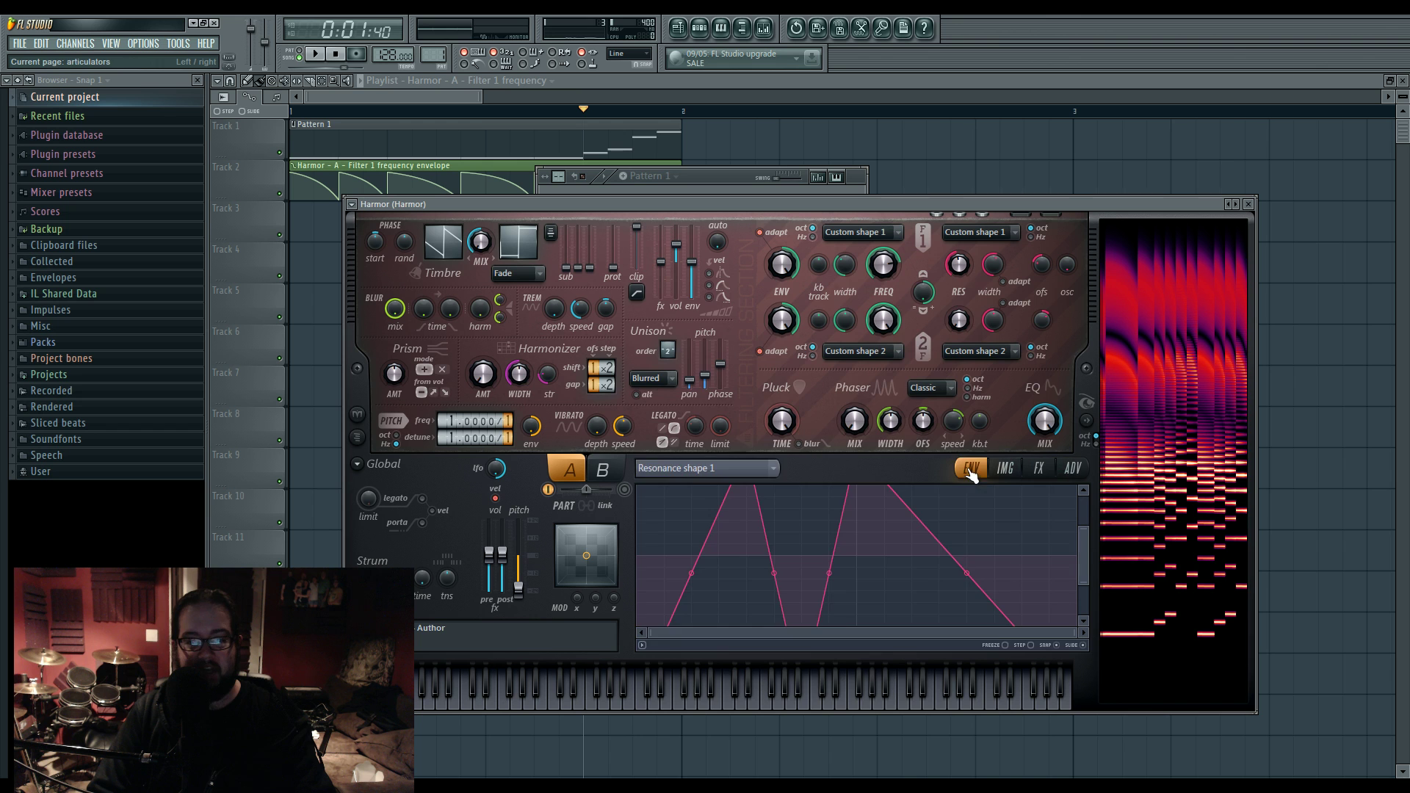
left_click(703, 479)
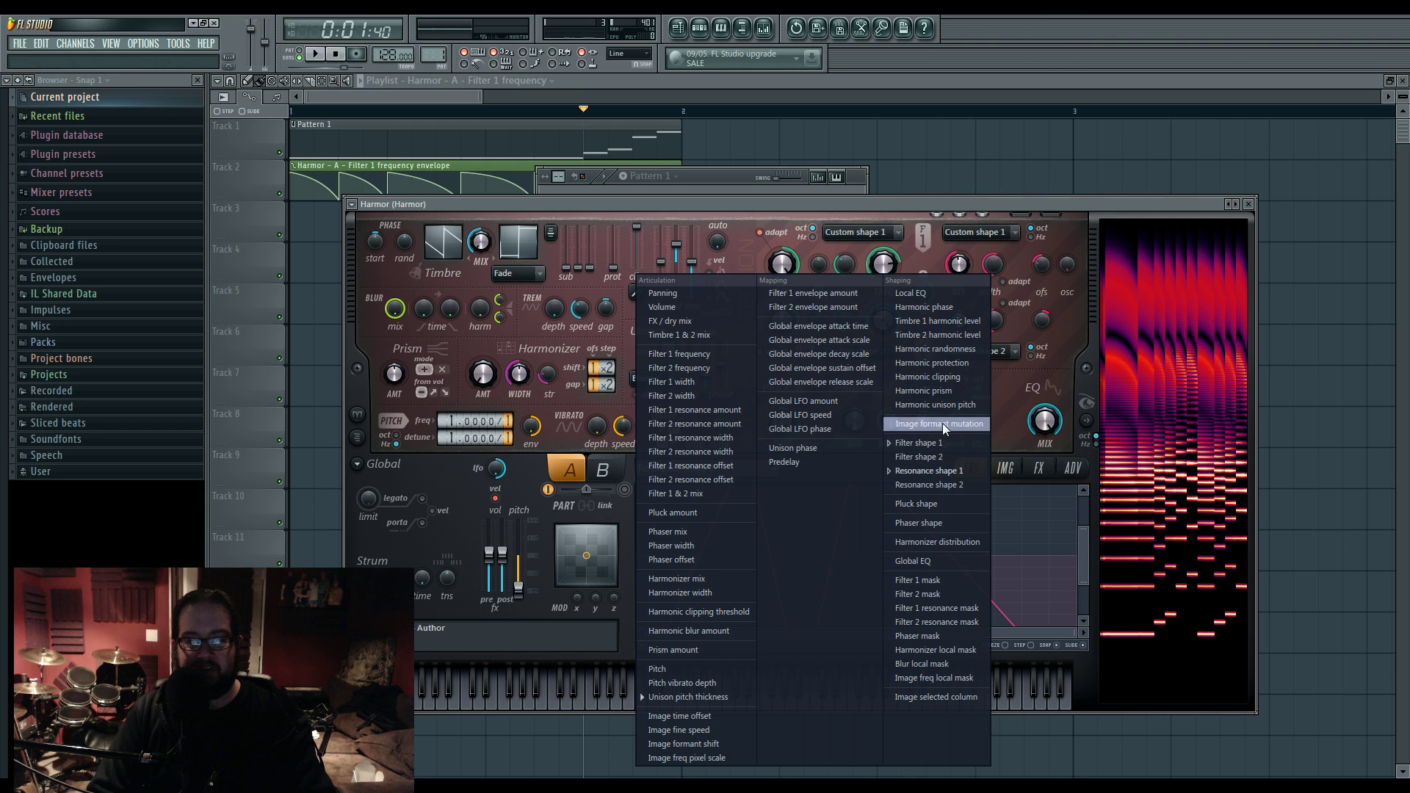
left_click(952, 406)
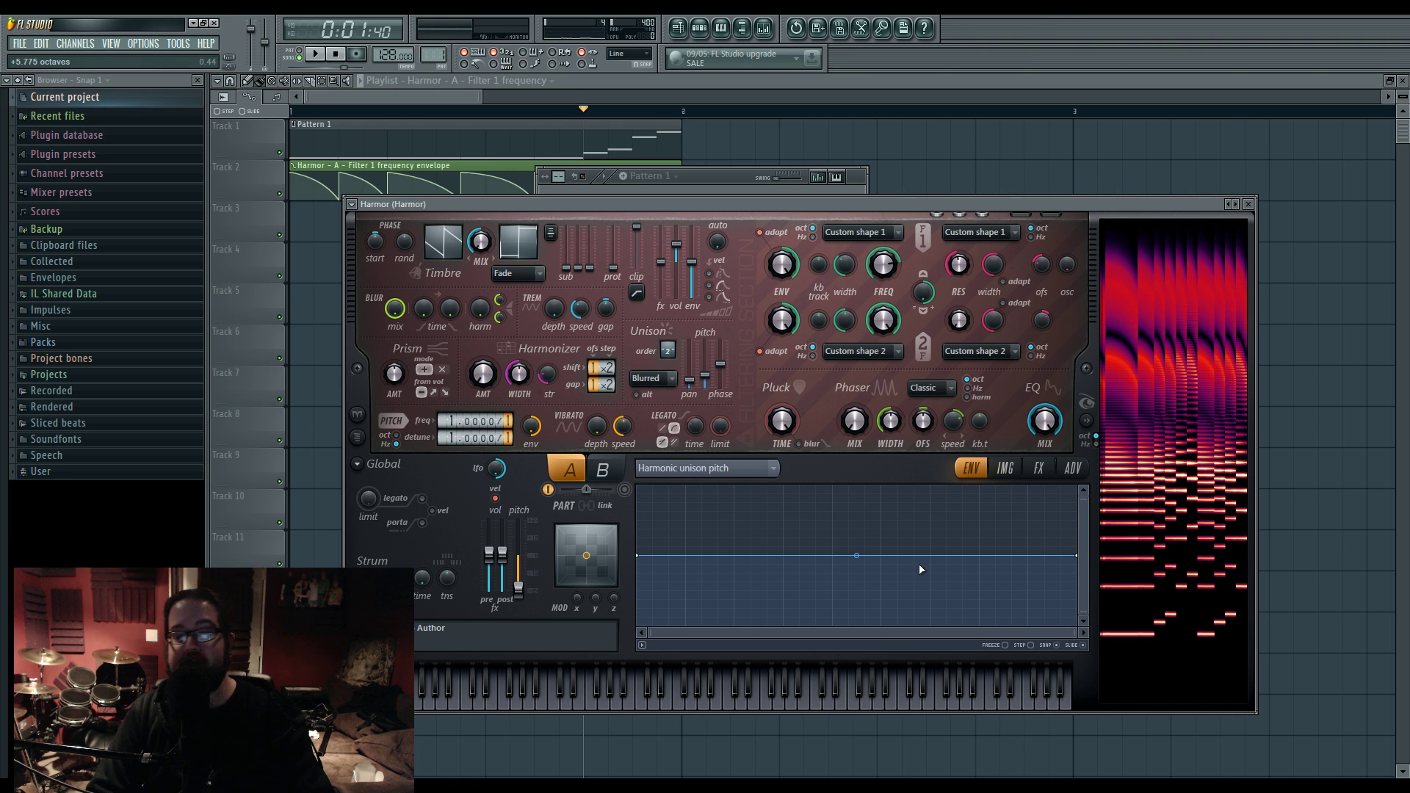
Display Harmor's Unison pitch thickness envelope and play back the pattern
right_click(705, 373)
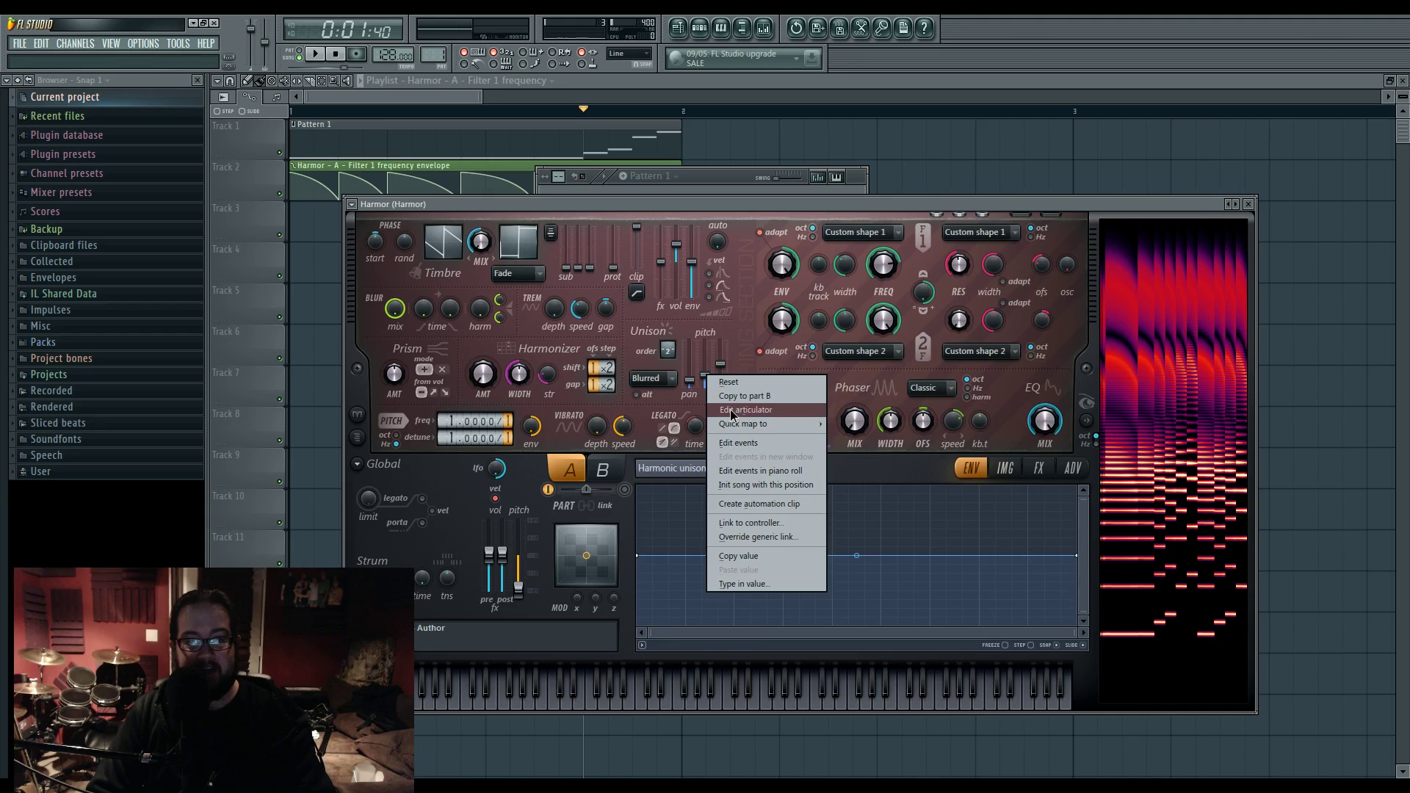
left_click(742, 397)
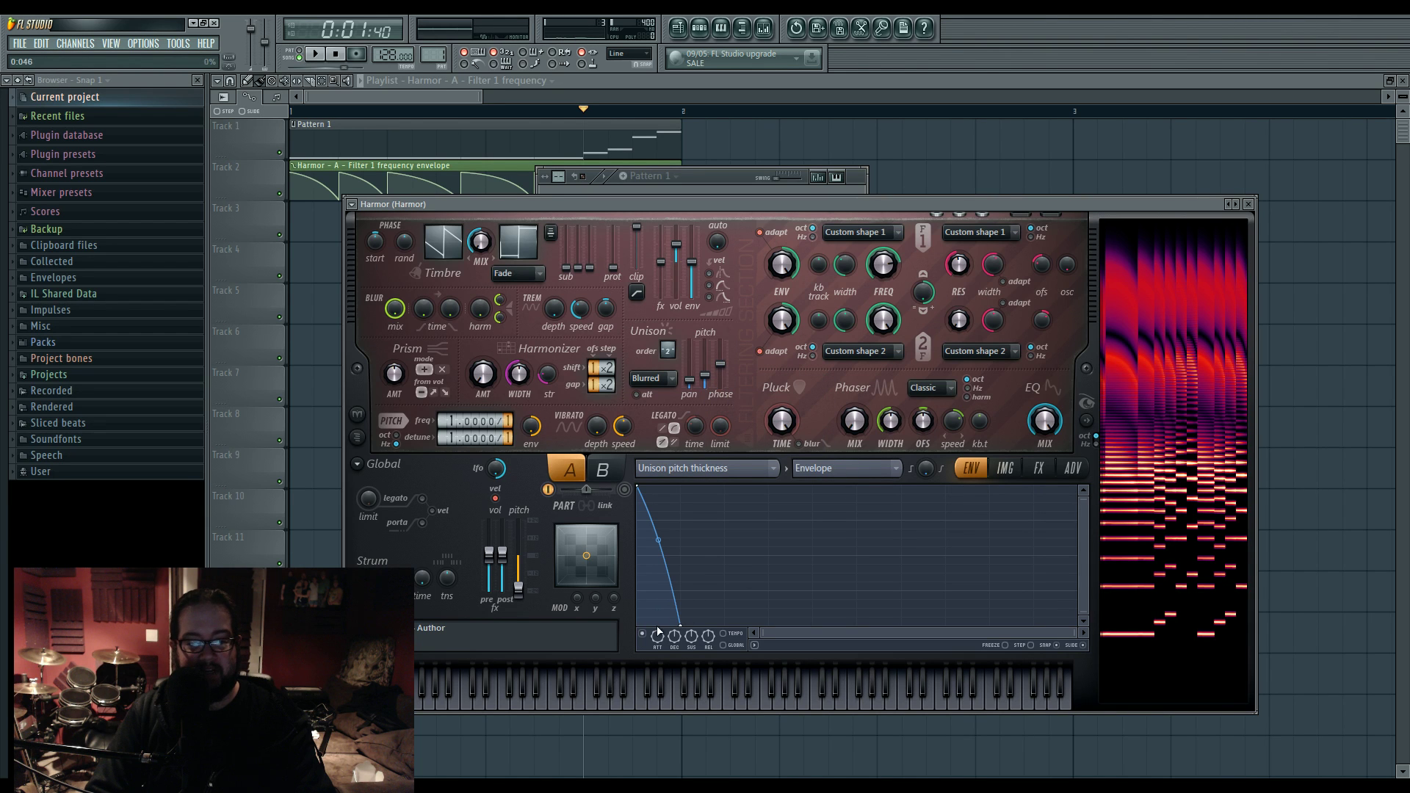
key("space")
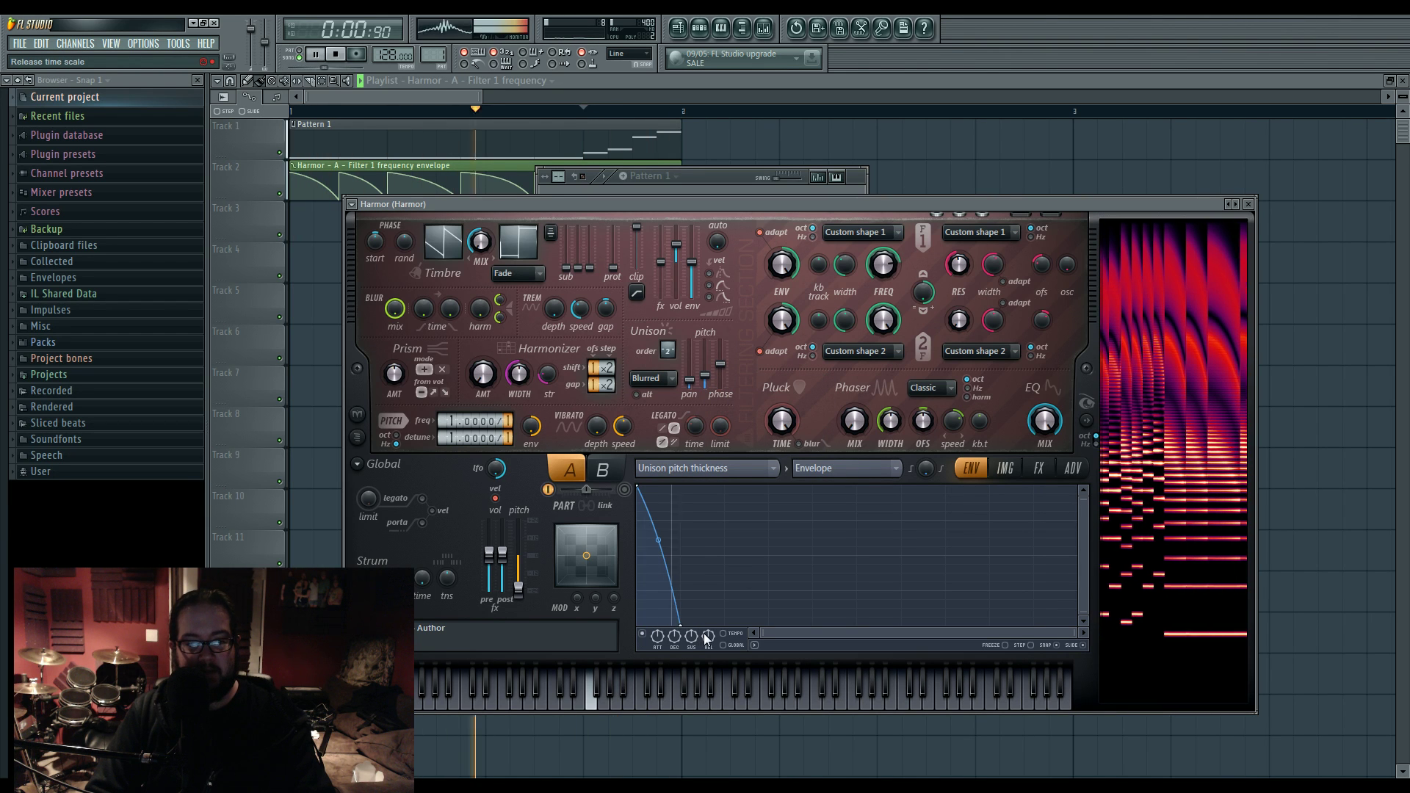
key("space")
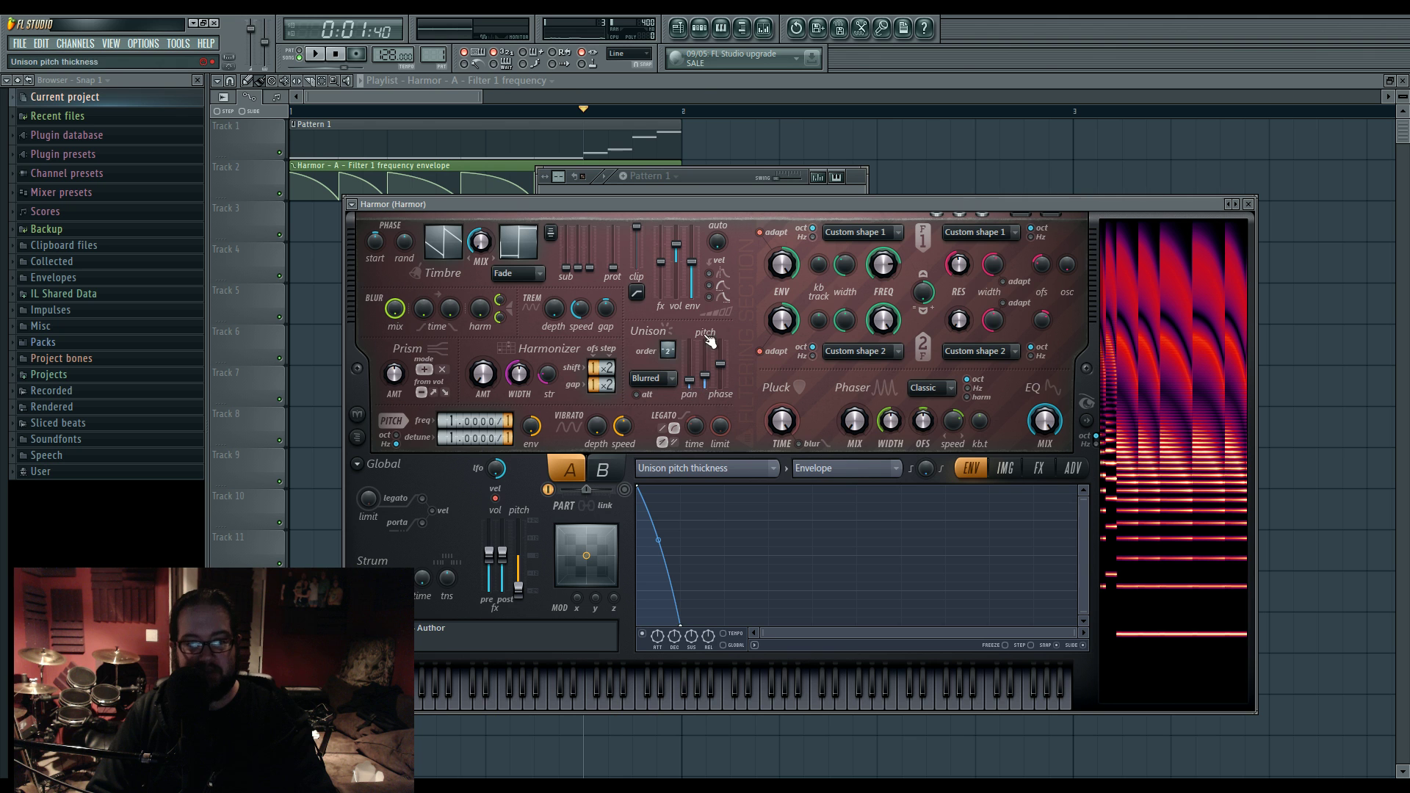
Open Fruity Parametric EQ 2 on mixer Insert 1 and move its window clear of the effect slots
left_click(764, 28)
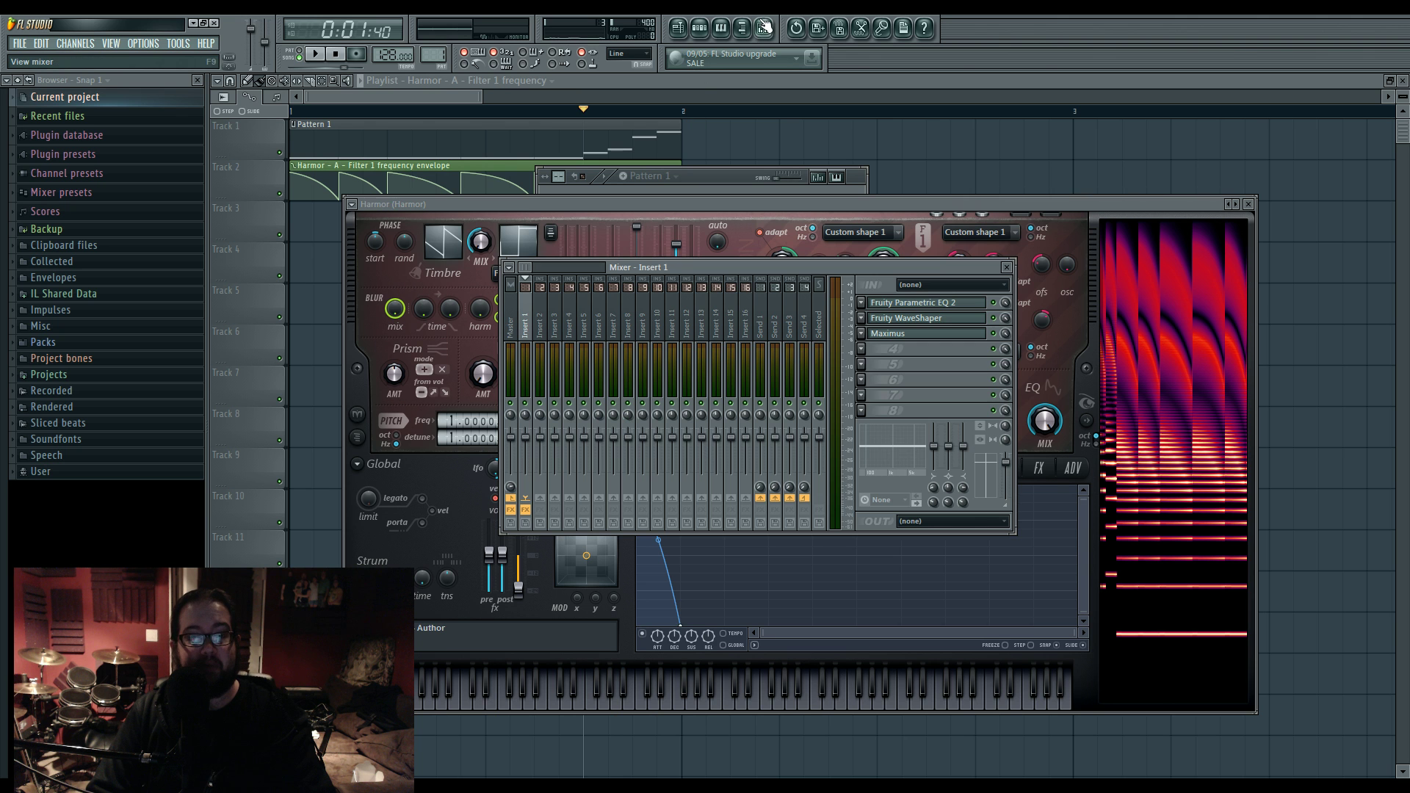
left_click(911, 302)
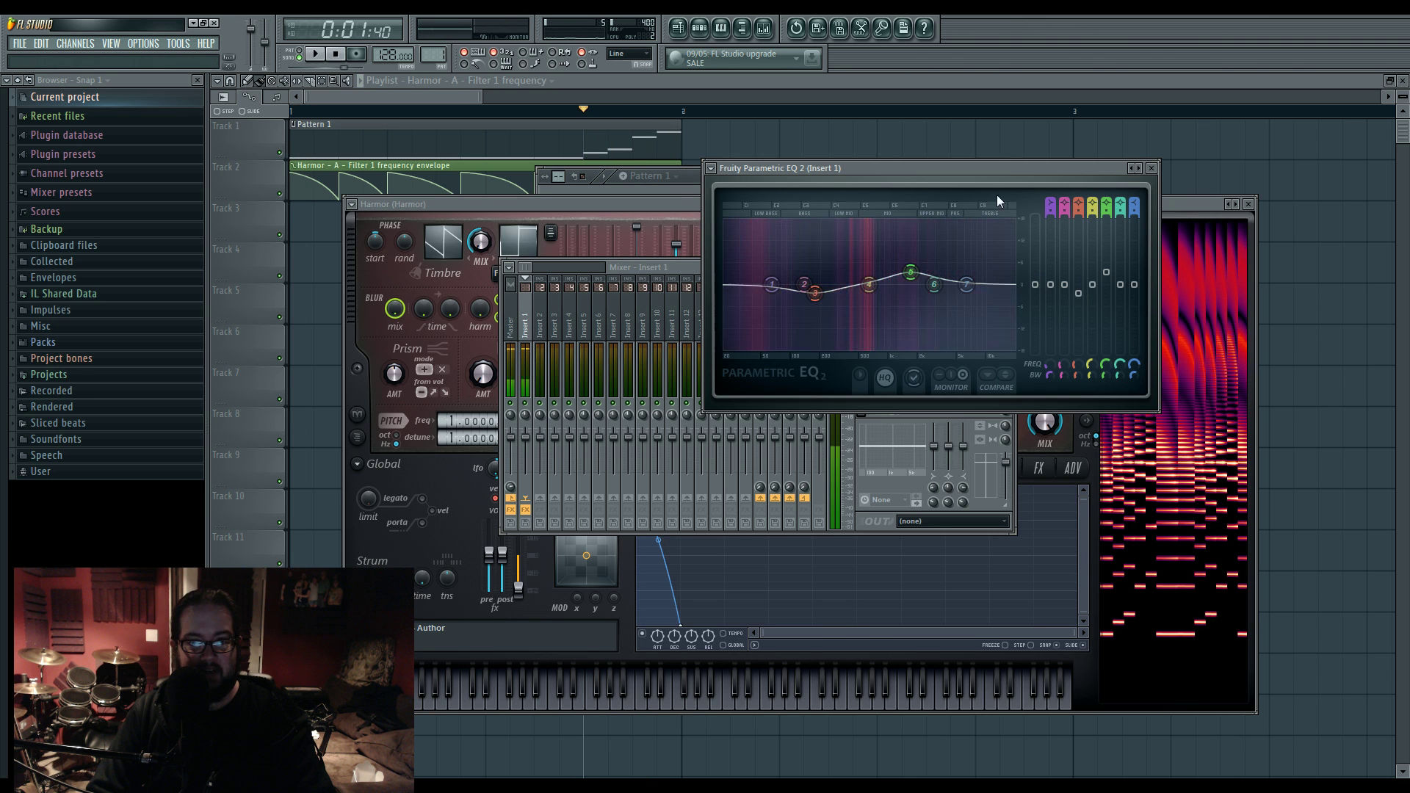
left_click_drag(899, 173, 563, 391)
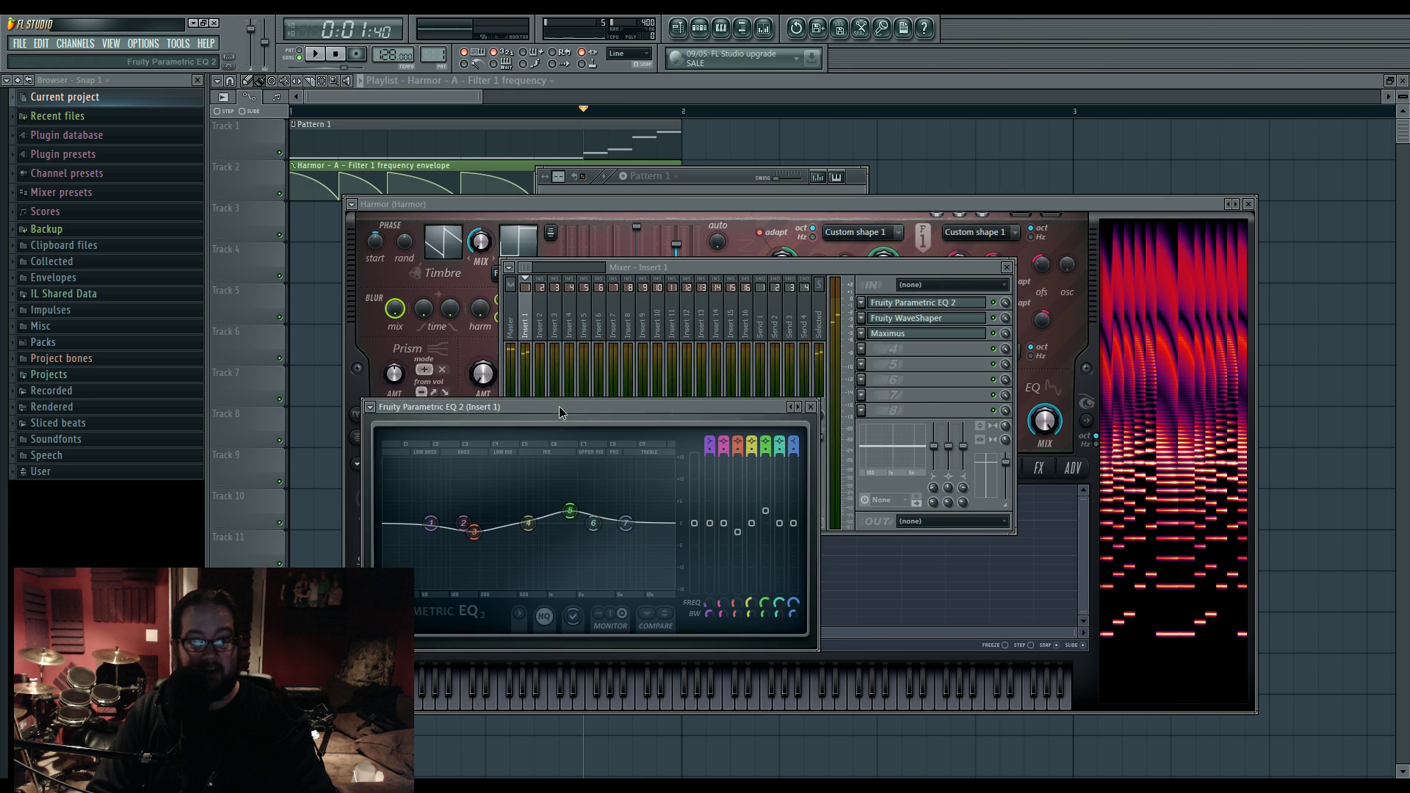
Show the Fruity WaveShaper curve on Insert 1 while playing back the pattern
left_click(930, 320)
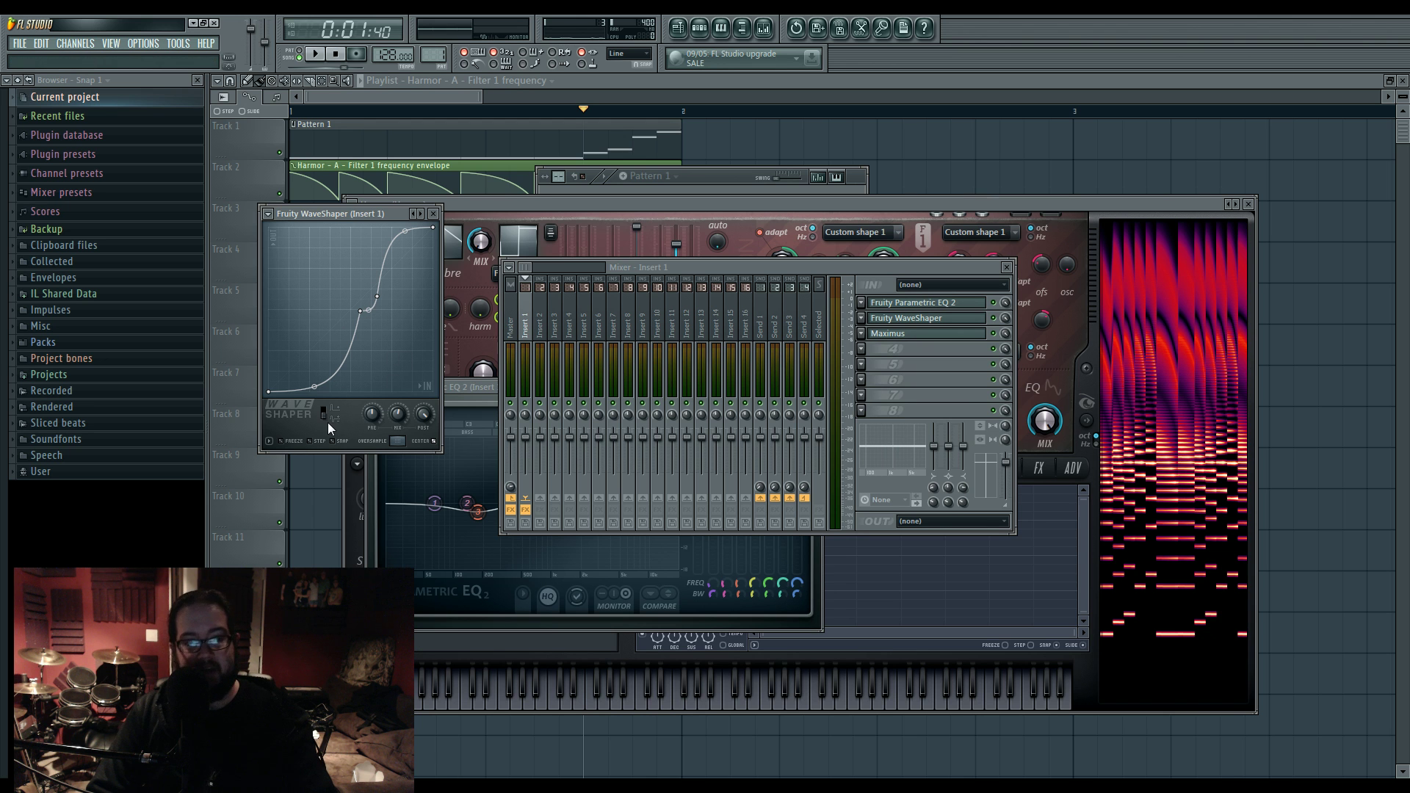
key("space")
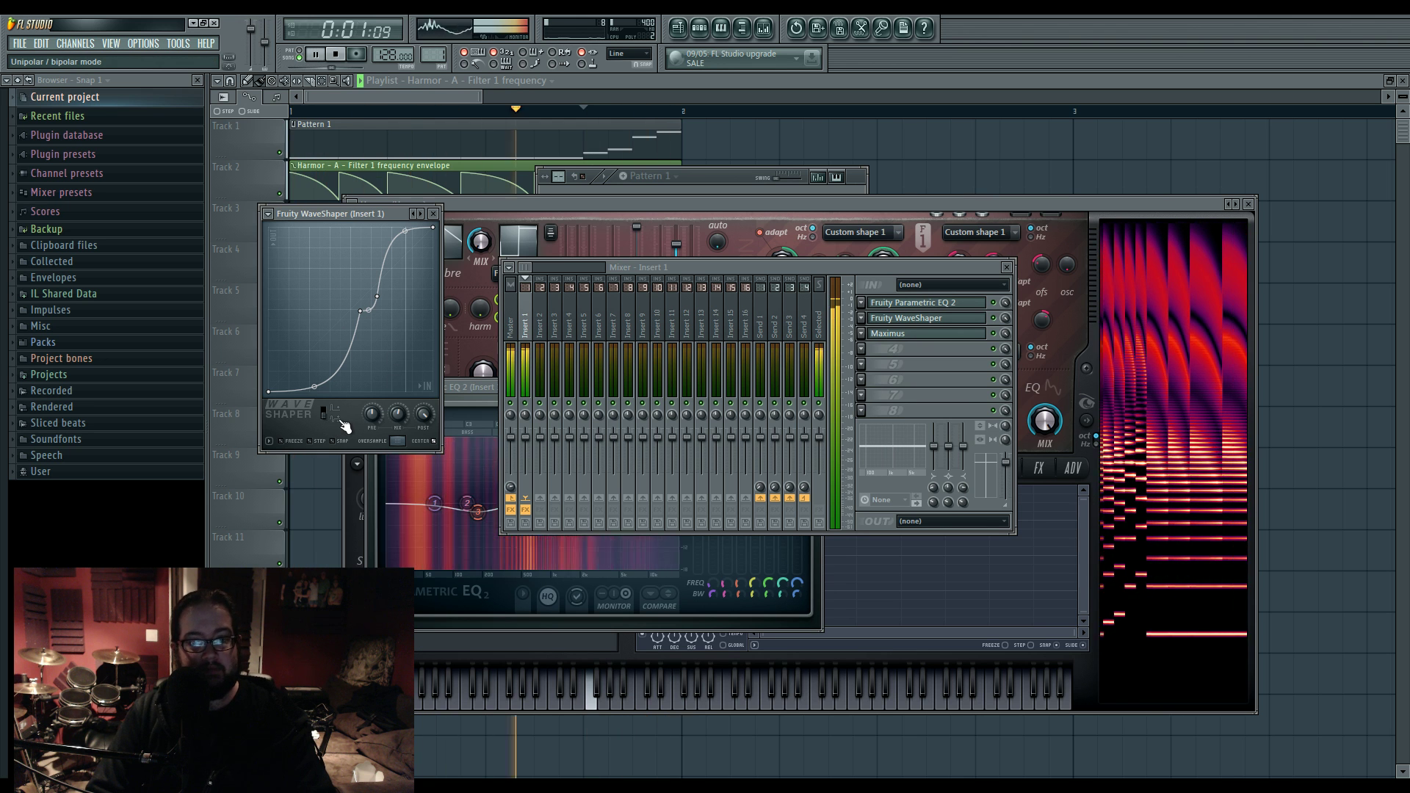
key("space")
Open Maximus on Insert 1 and examine its low, mid and master band curves during playback
left_click(903, 334)
left_click(340, 432)
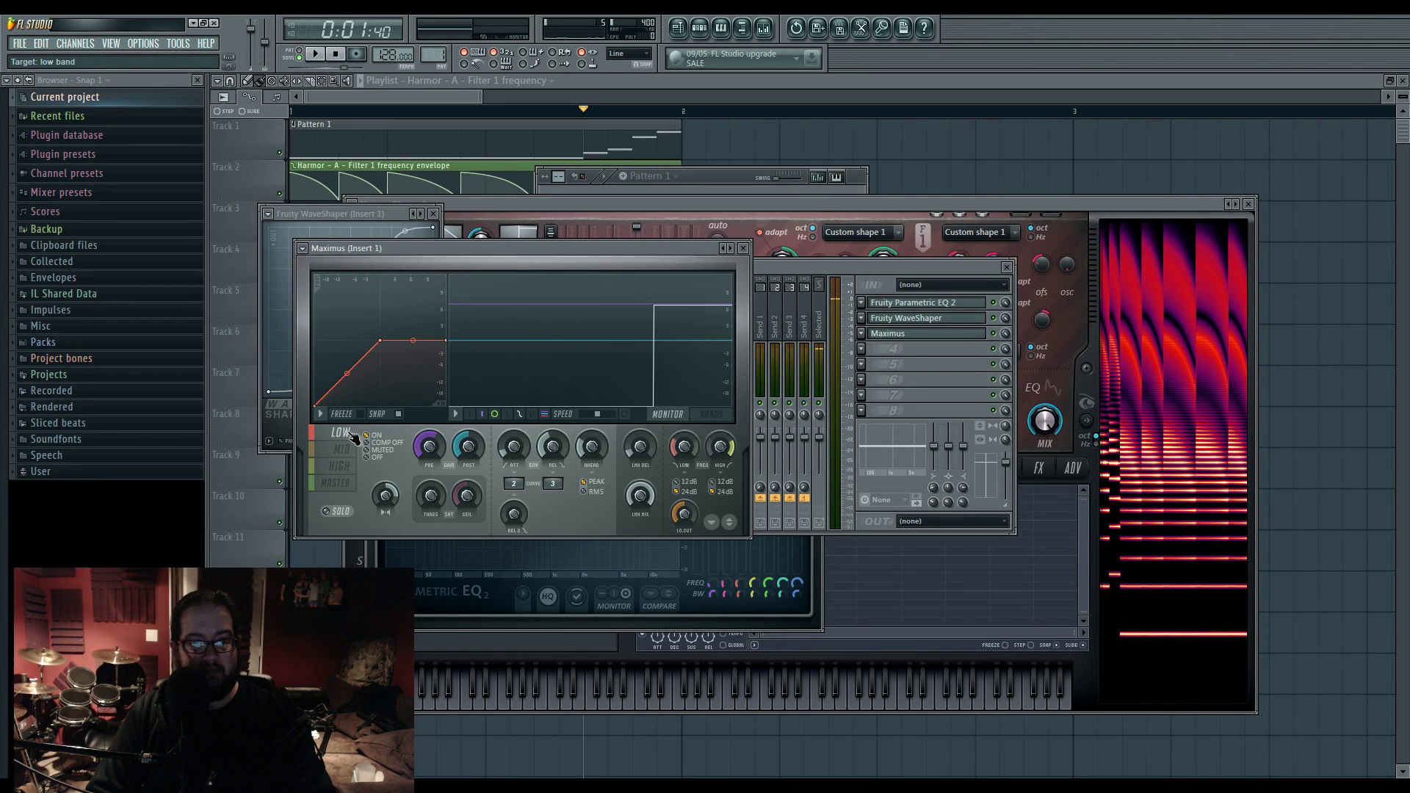
key("space")
key("space")
key("space")
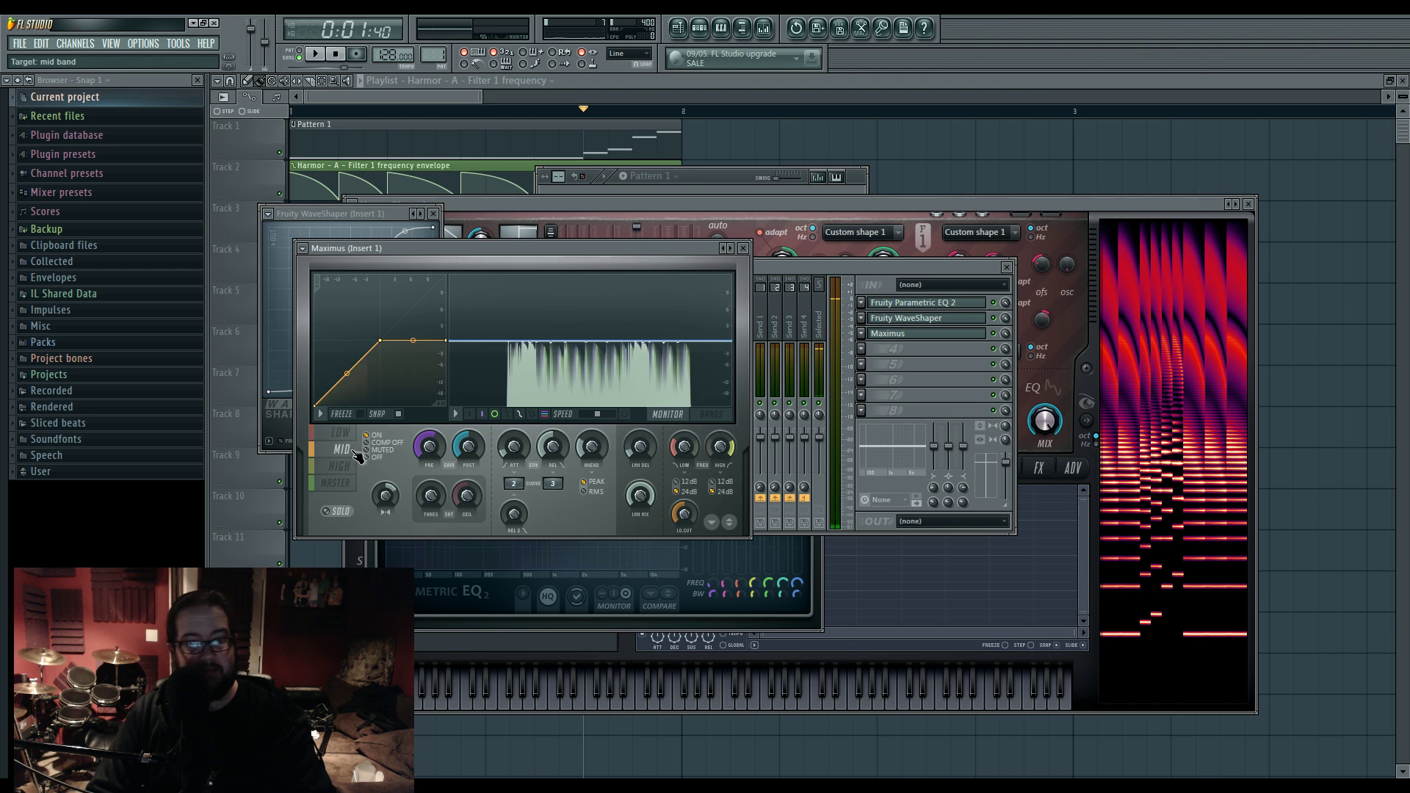
left_click(356, 484)
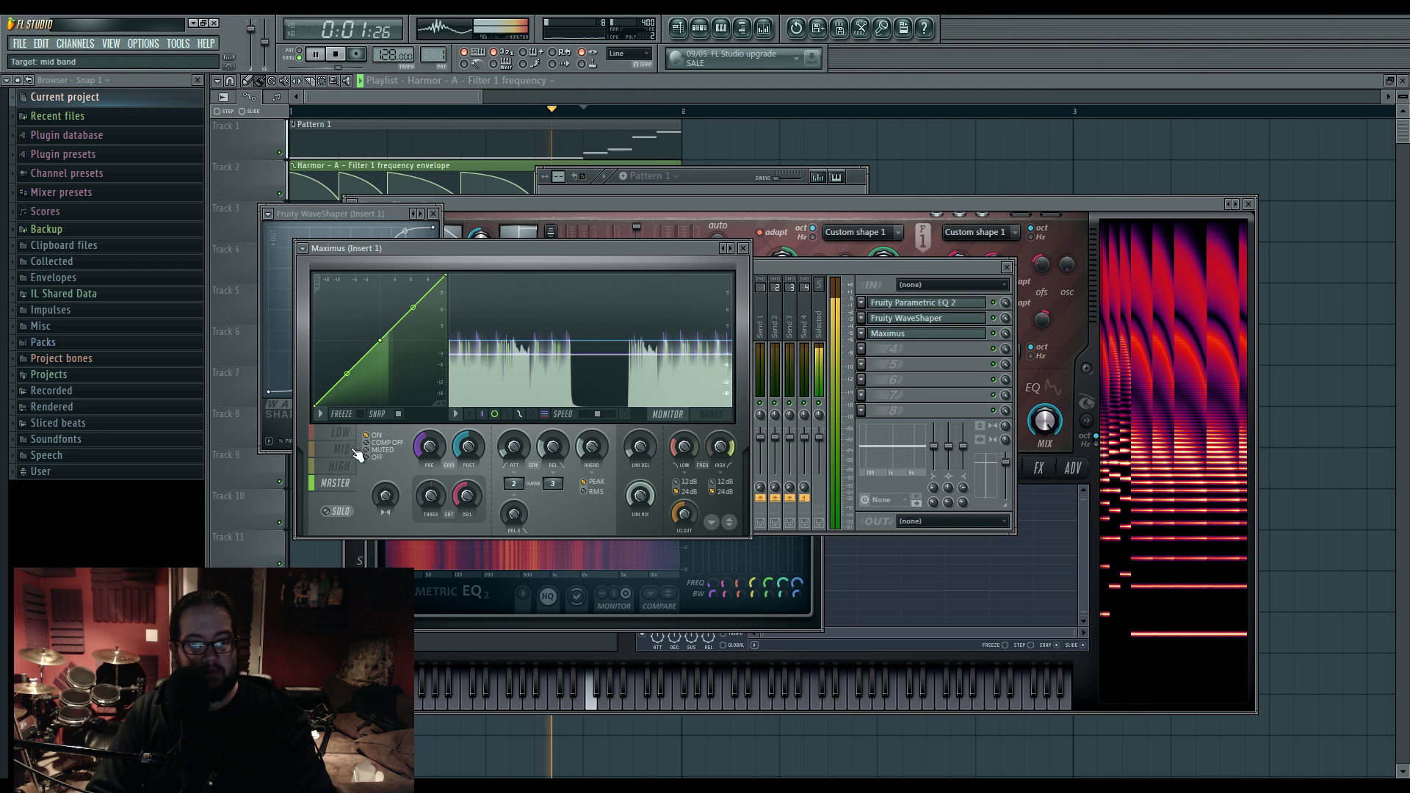
left_click(342, 434)
key("space")
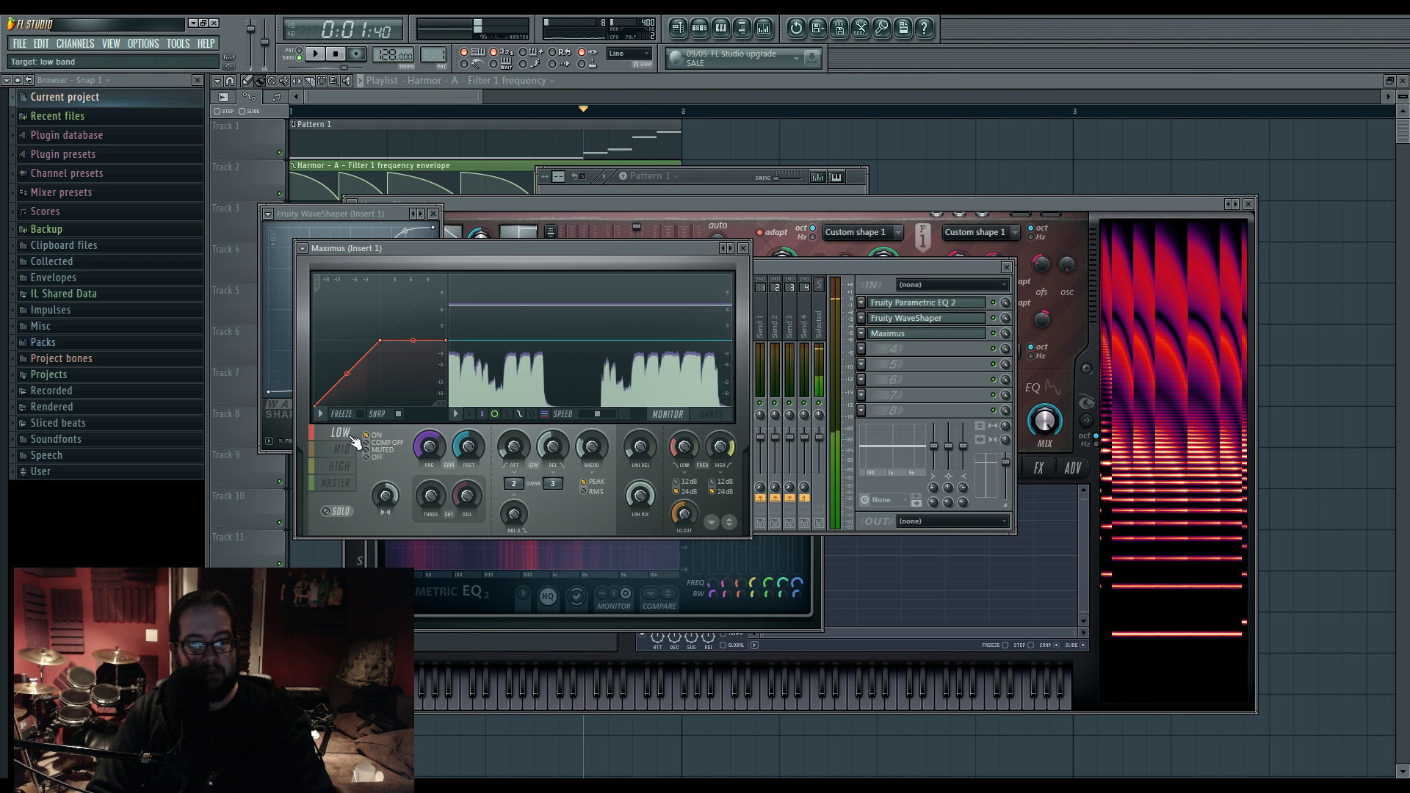
Replace Maximus with Fruity Limiter in the third effect slot of mixer Insert 1
left_click(891, 375)
left_click(517, 334)
left_click(526, 335)
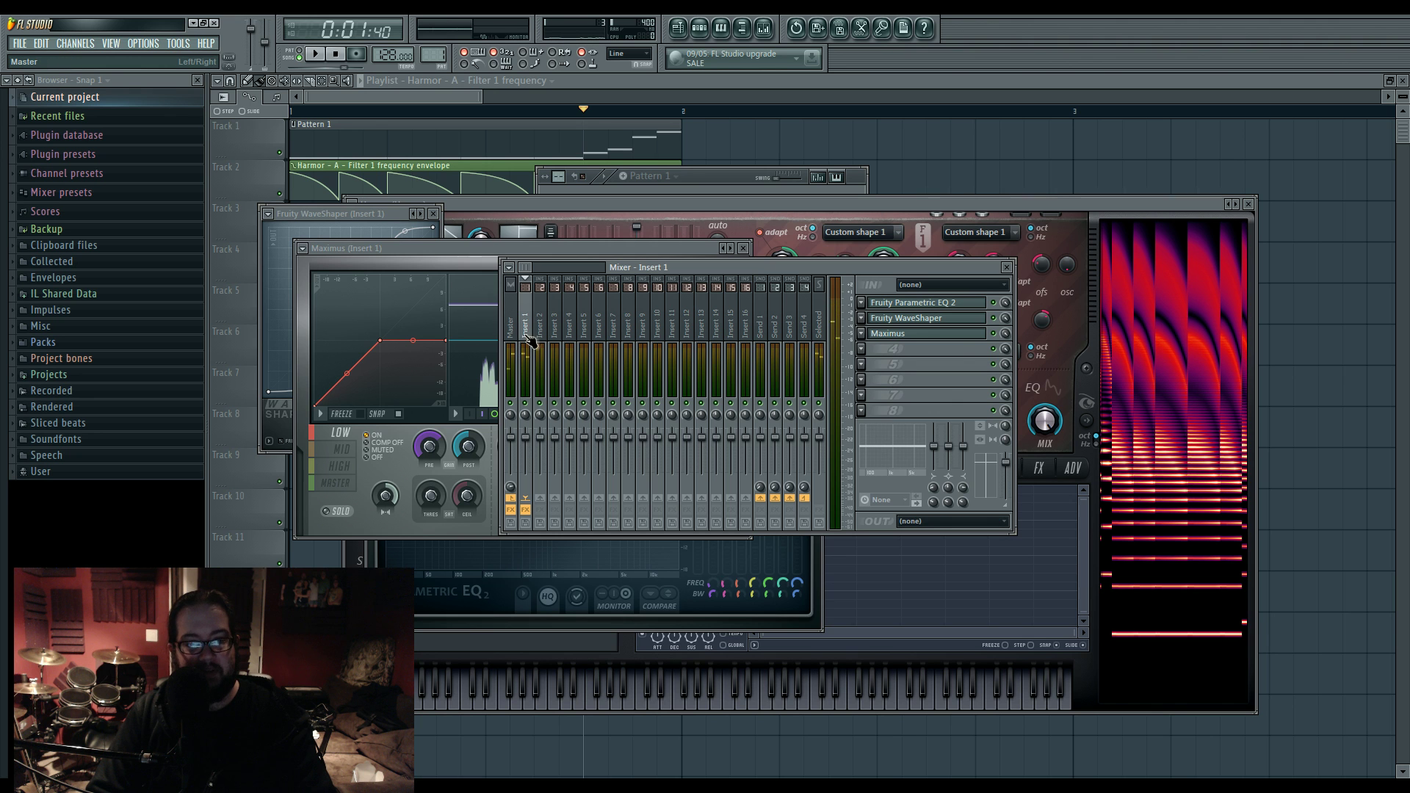
left_click(861, 334)
mouse_move(918, 348)
left_click(1045, 406)
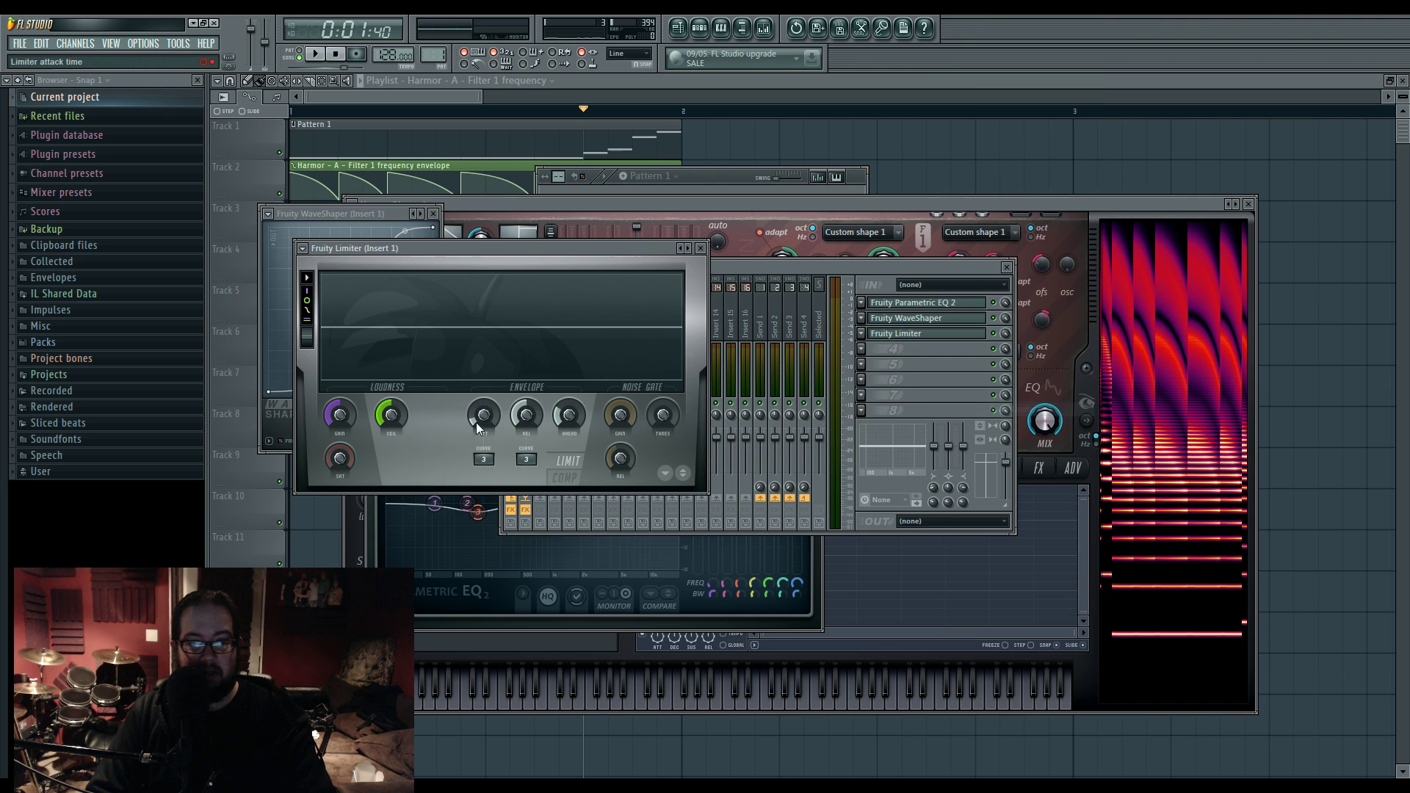
Adjust Fruity Limiter's envelope and loudness settings during playback, raising the gain to about 4.9 dB
key("space")
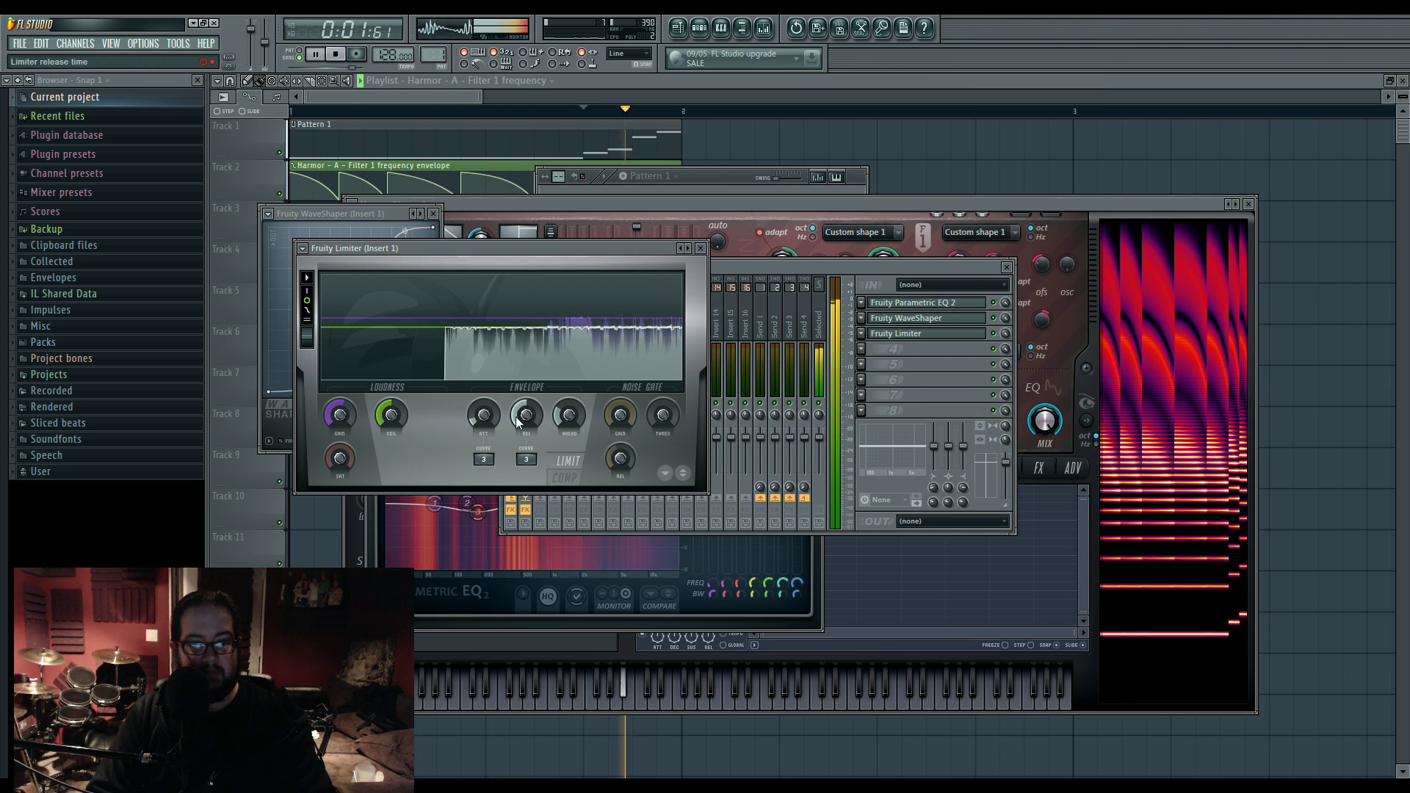
left_click_drag(522, 416, 522, 459)
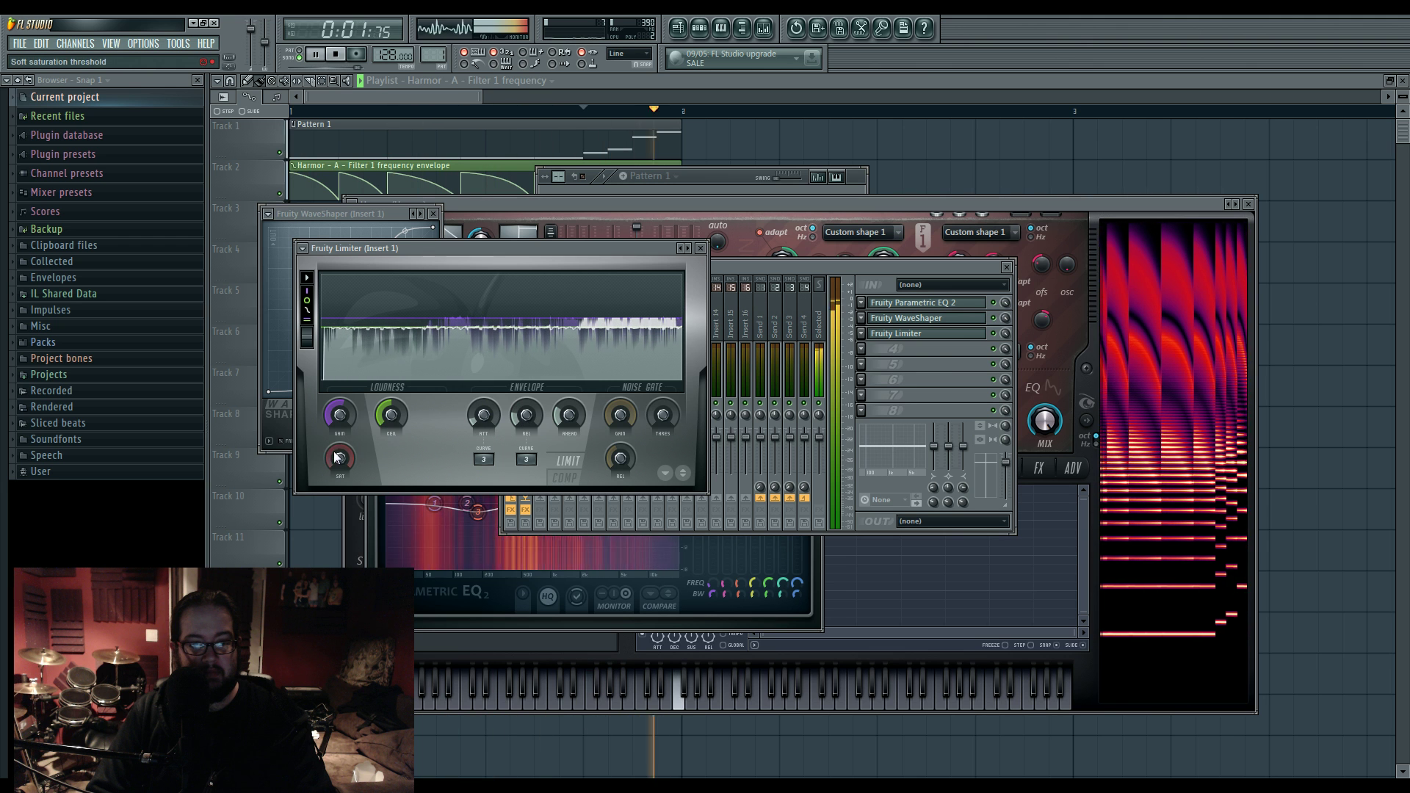
left_click_drag(381, 418, 389, 398)
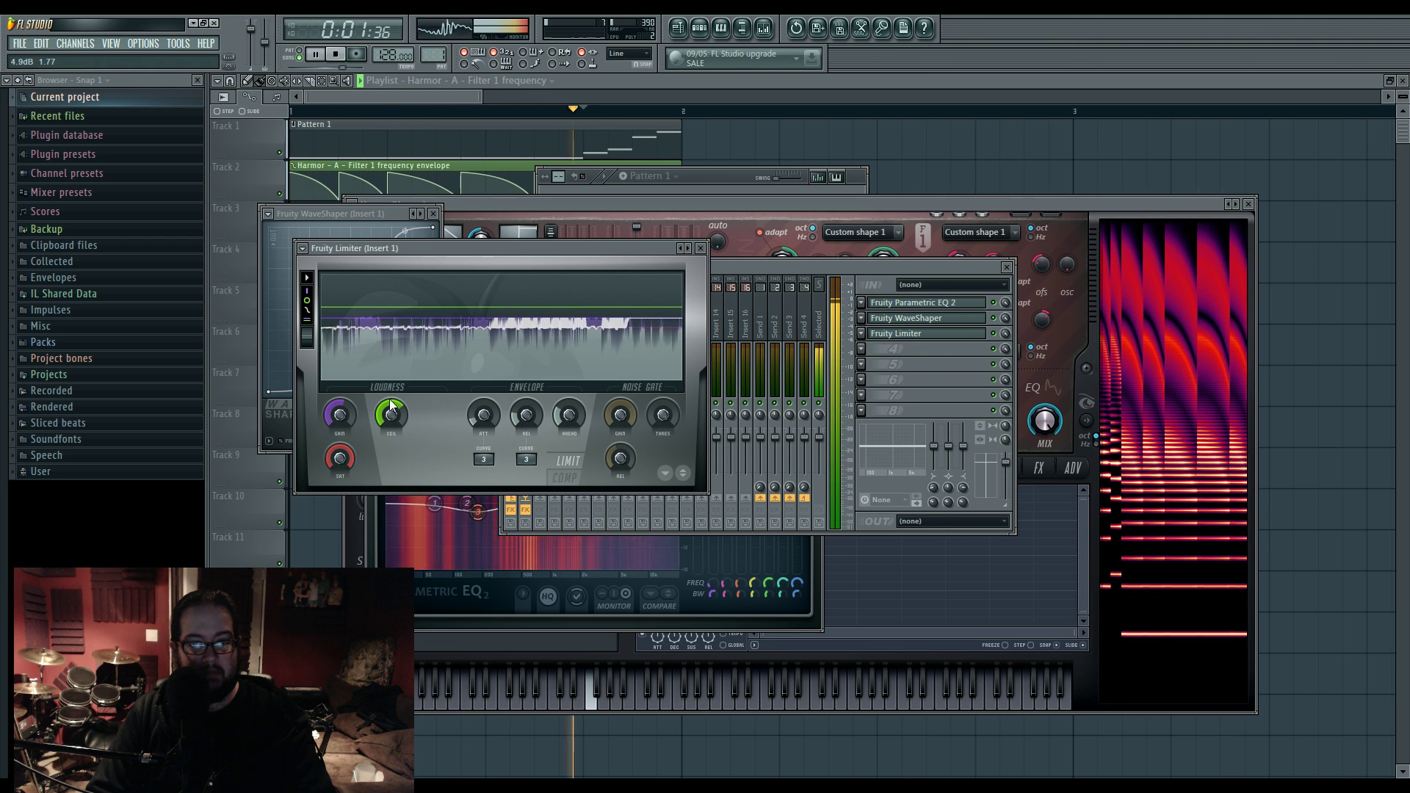
Boost a high band in Fruity Parametric EQ 2 and set band 4 to about 0.6 dB at 451 Hz, ending playback
left_click(911, 303)
left_click_drag(655, 470, 519, 501)
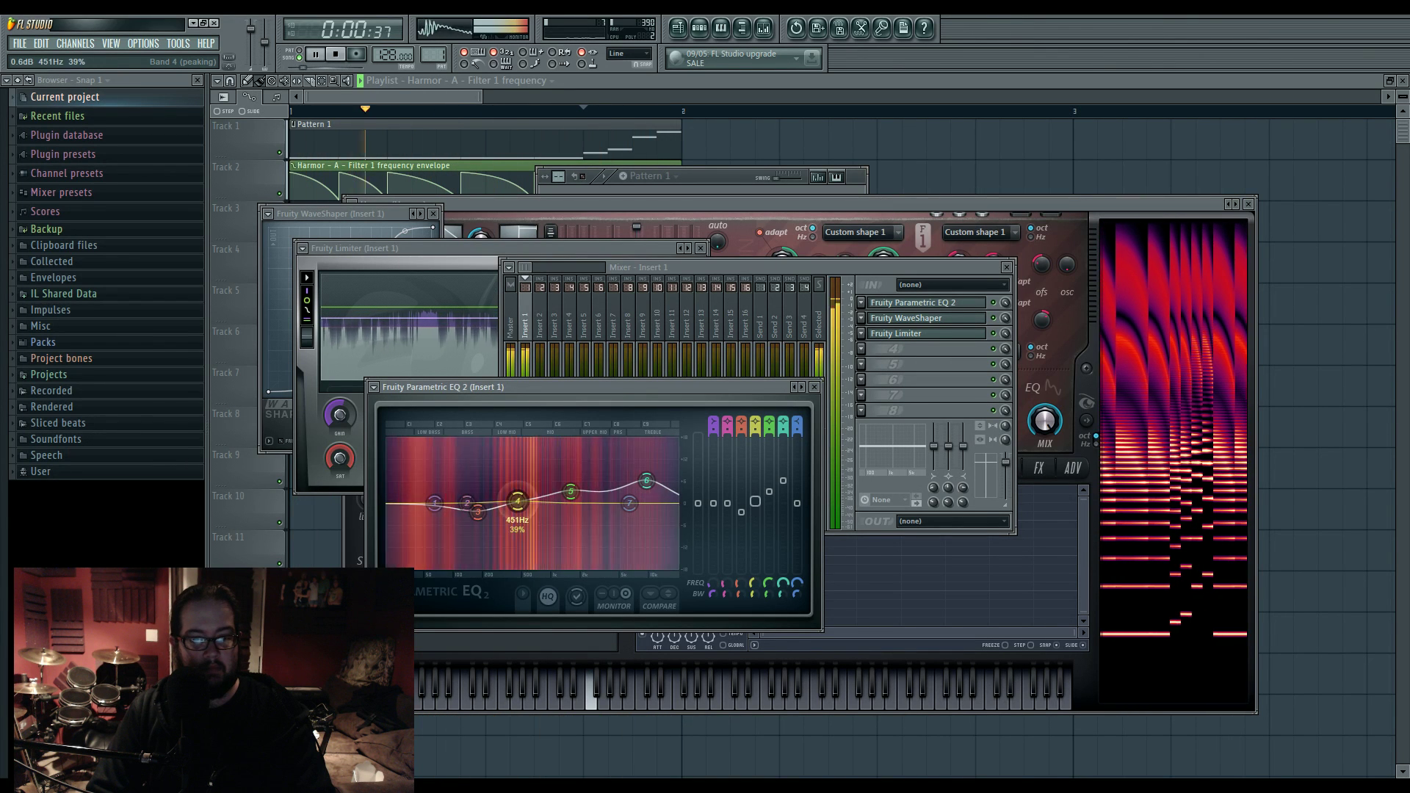
left_click(899, 374)
key("space")
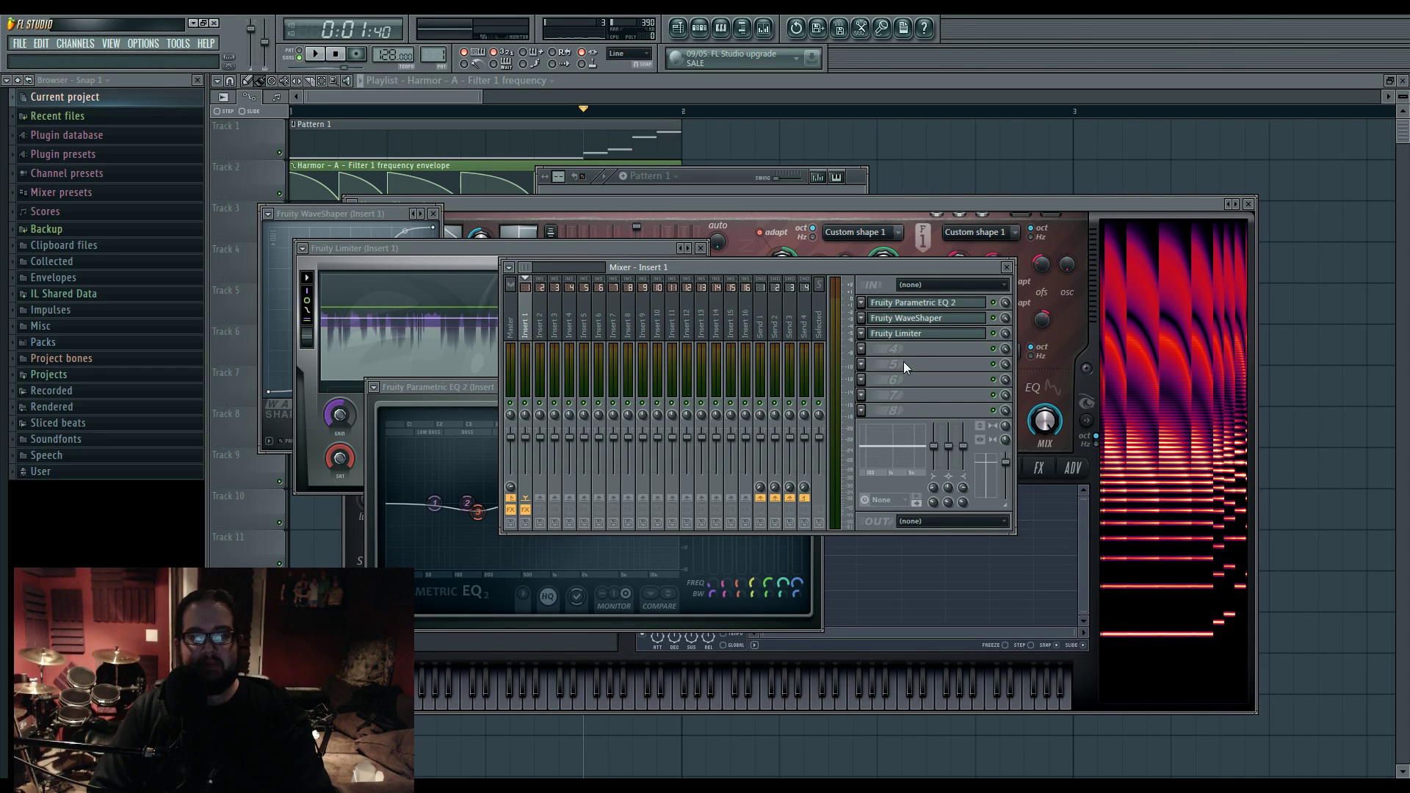
Open the Massive synth and look at the wavetable choice of OSC1
left_click(703, 33)
left_click(609, 229)
left_click_drag(624, 254, 756, 191)
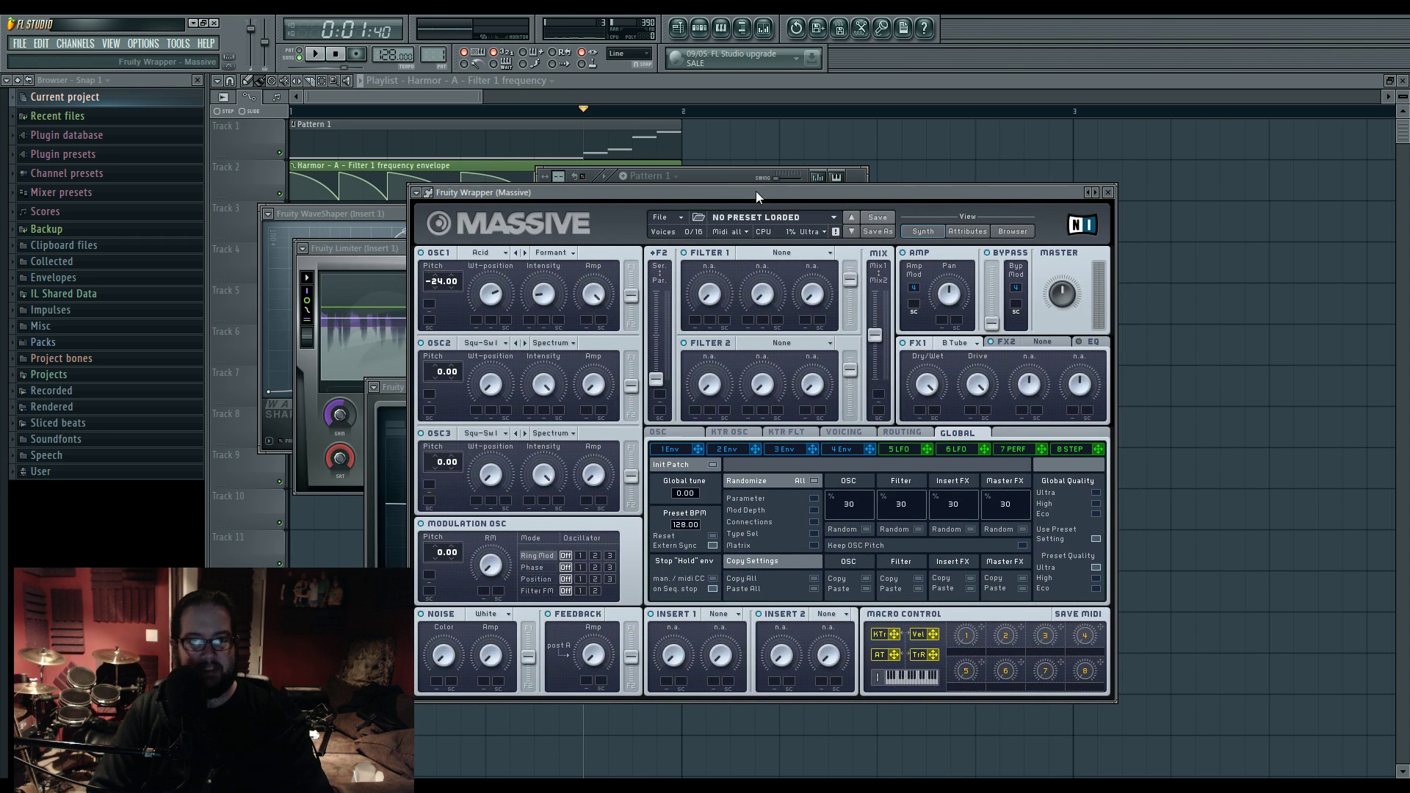
left_click(492, 254)
left_click(484, 255)
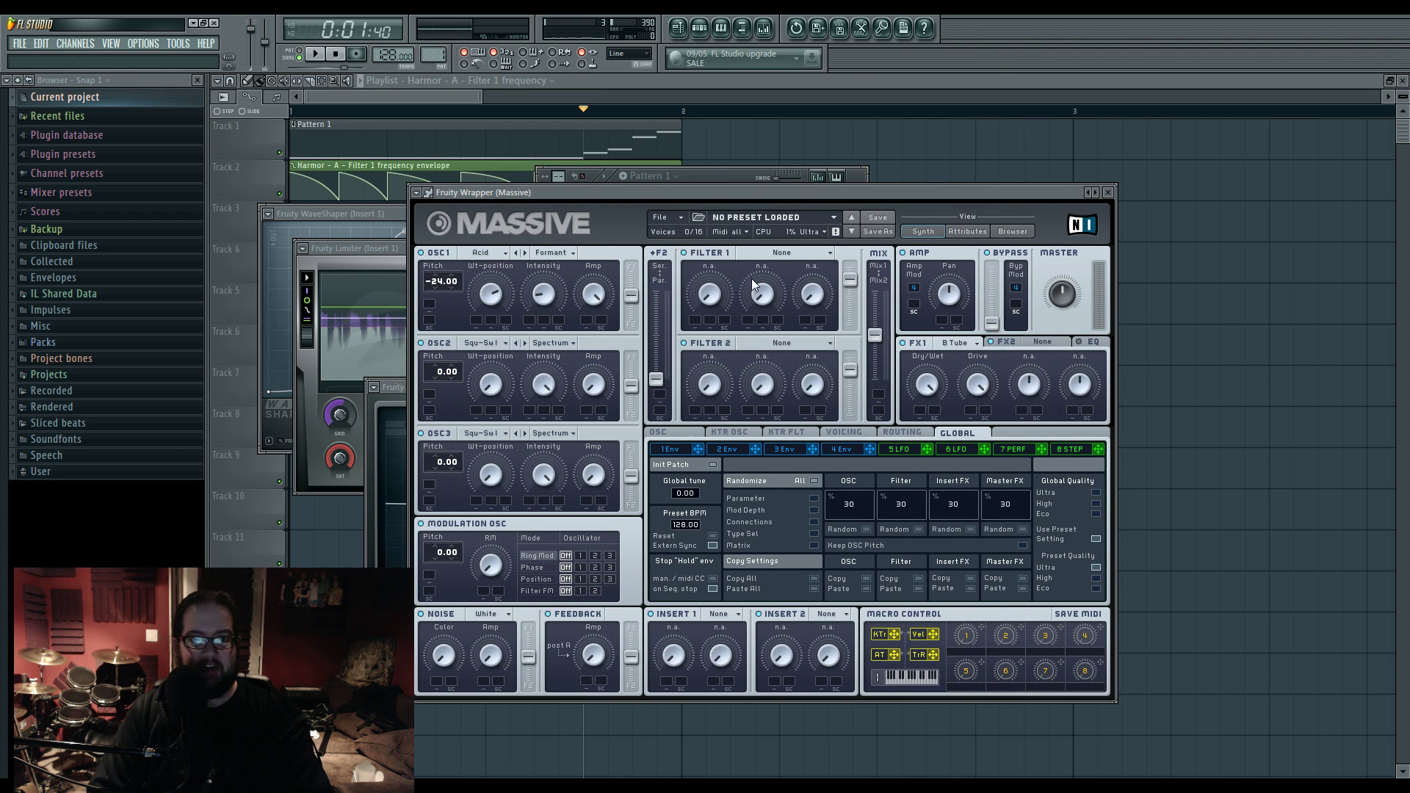
Move the Massive window down and bring Harmor back into view
left_click_drag(675, 201, 648, 274)
left_click(621, 207)
left_click_drag(621, 207, 583, 173)
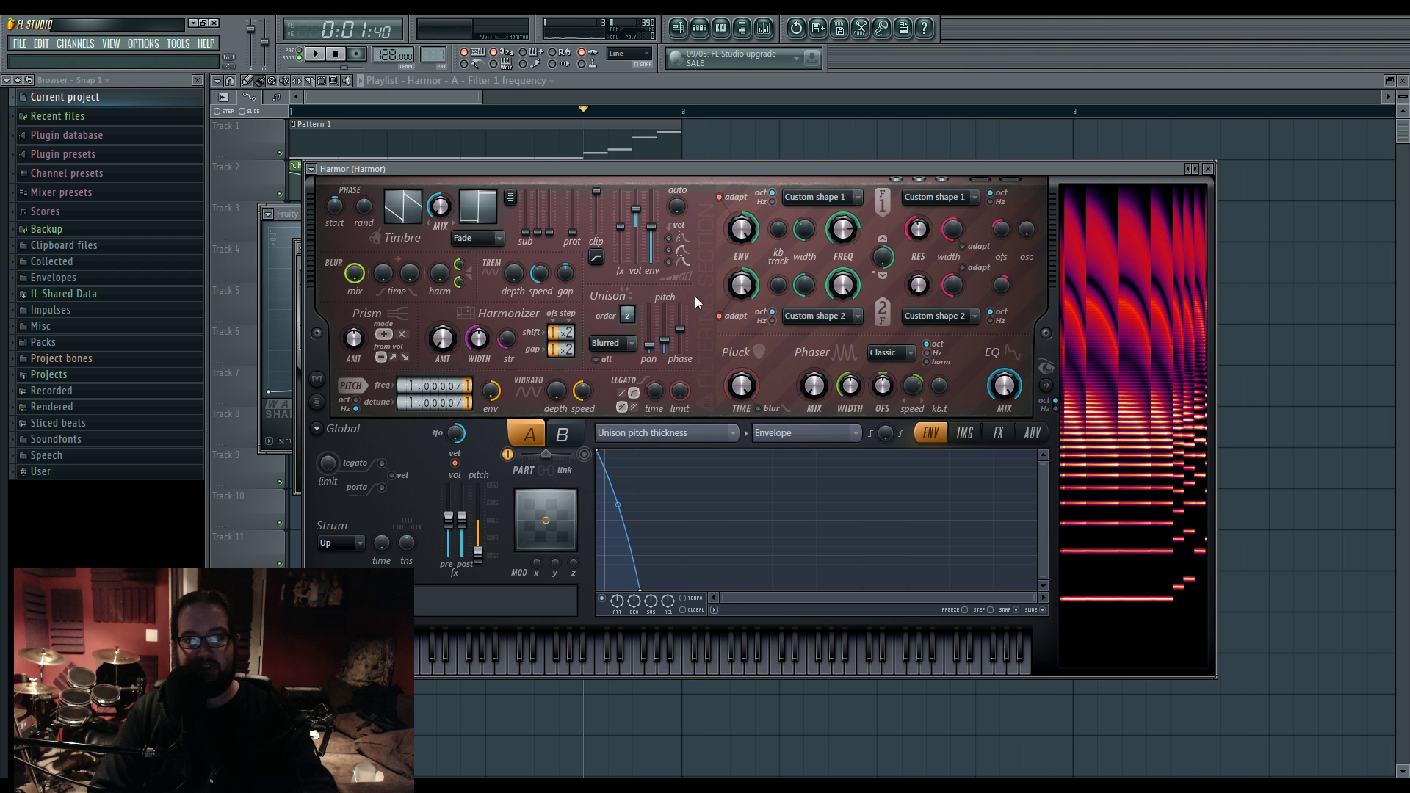
Reopen Massive to review OSC1's wavetable selection again, and return to Harmor for comparison
left_click(701, 28)
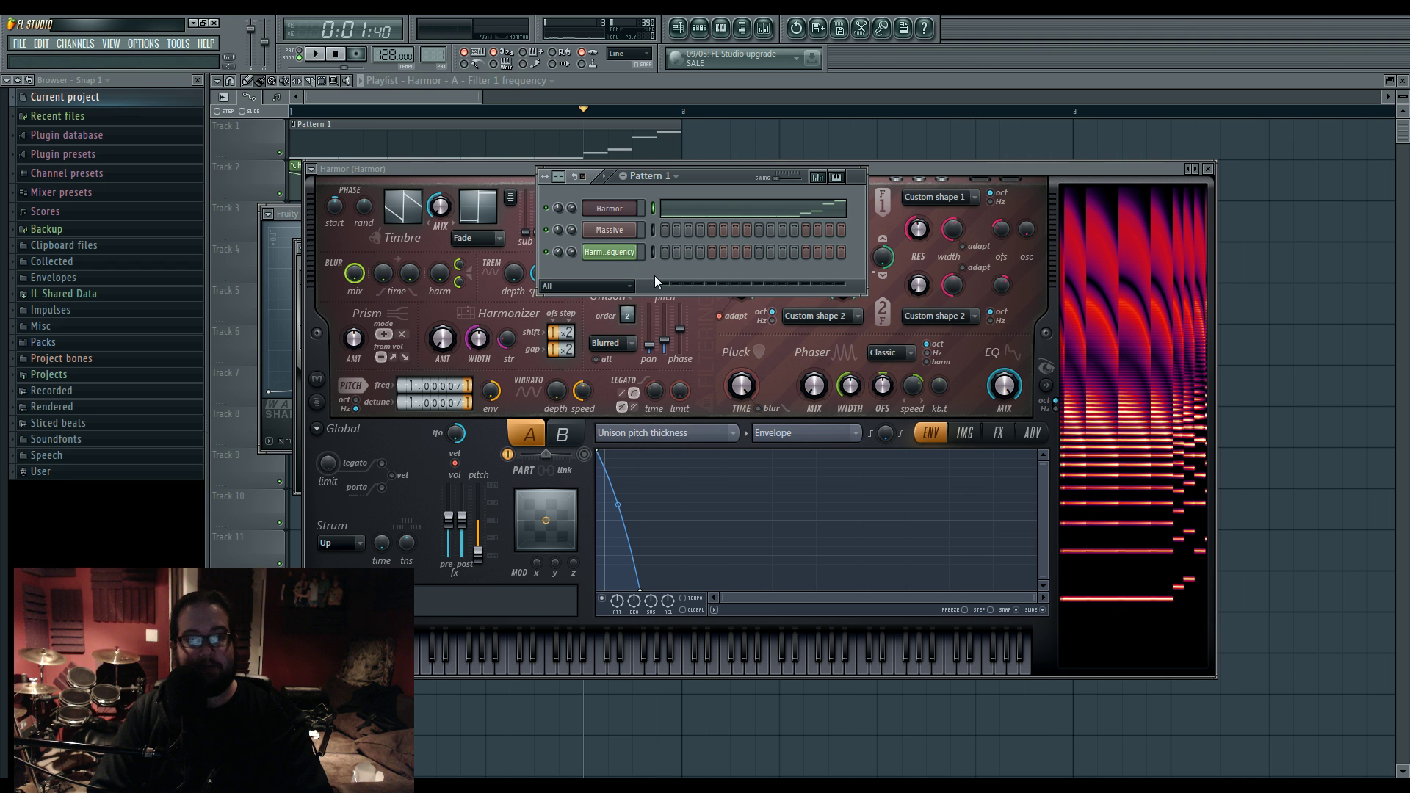
left_click(617, 229)
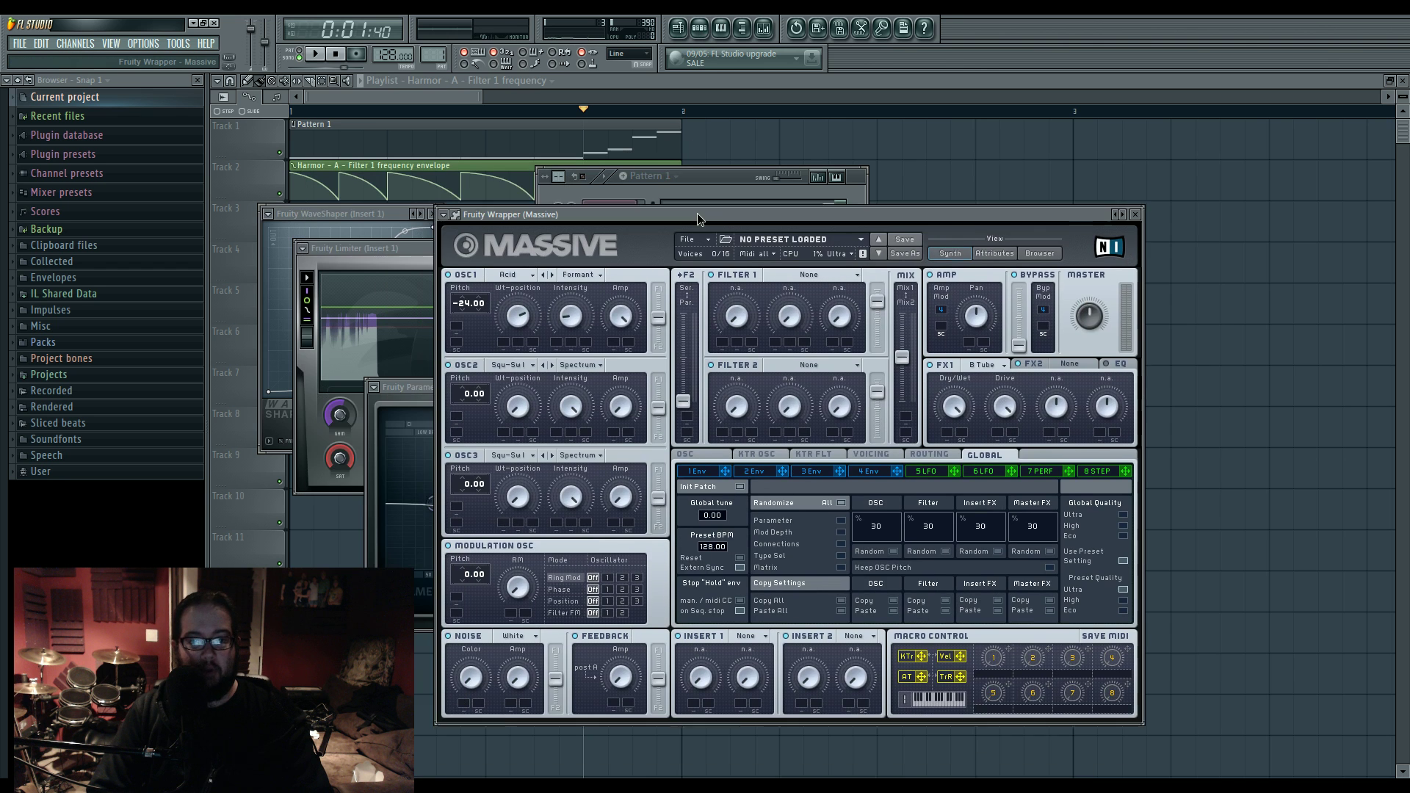
left_click_drag(698, 219, 682, 196)
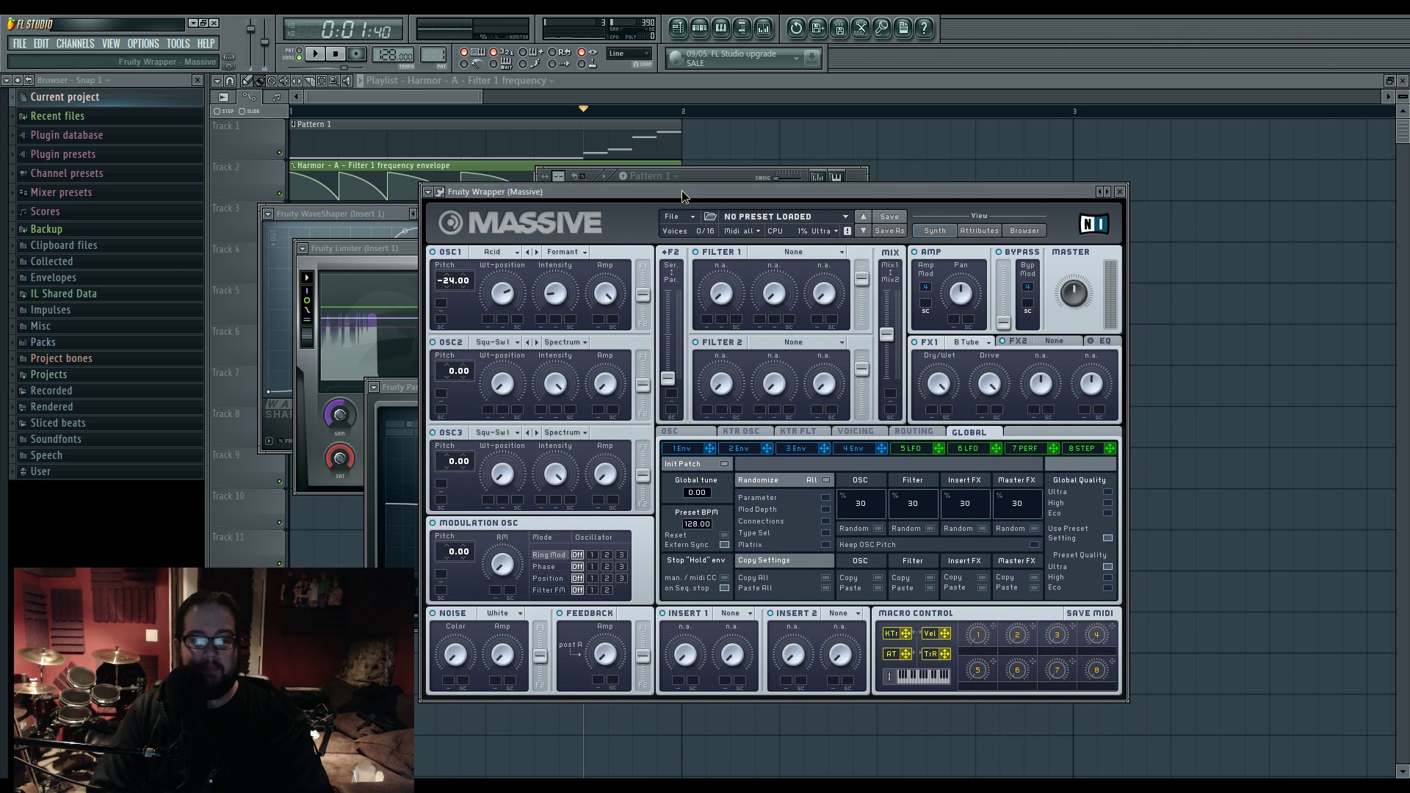
left_click(514, 254)
left_click(512, 255)
left_click_drag(740, 198, 733, 218)
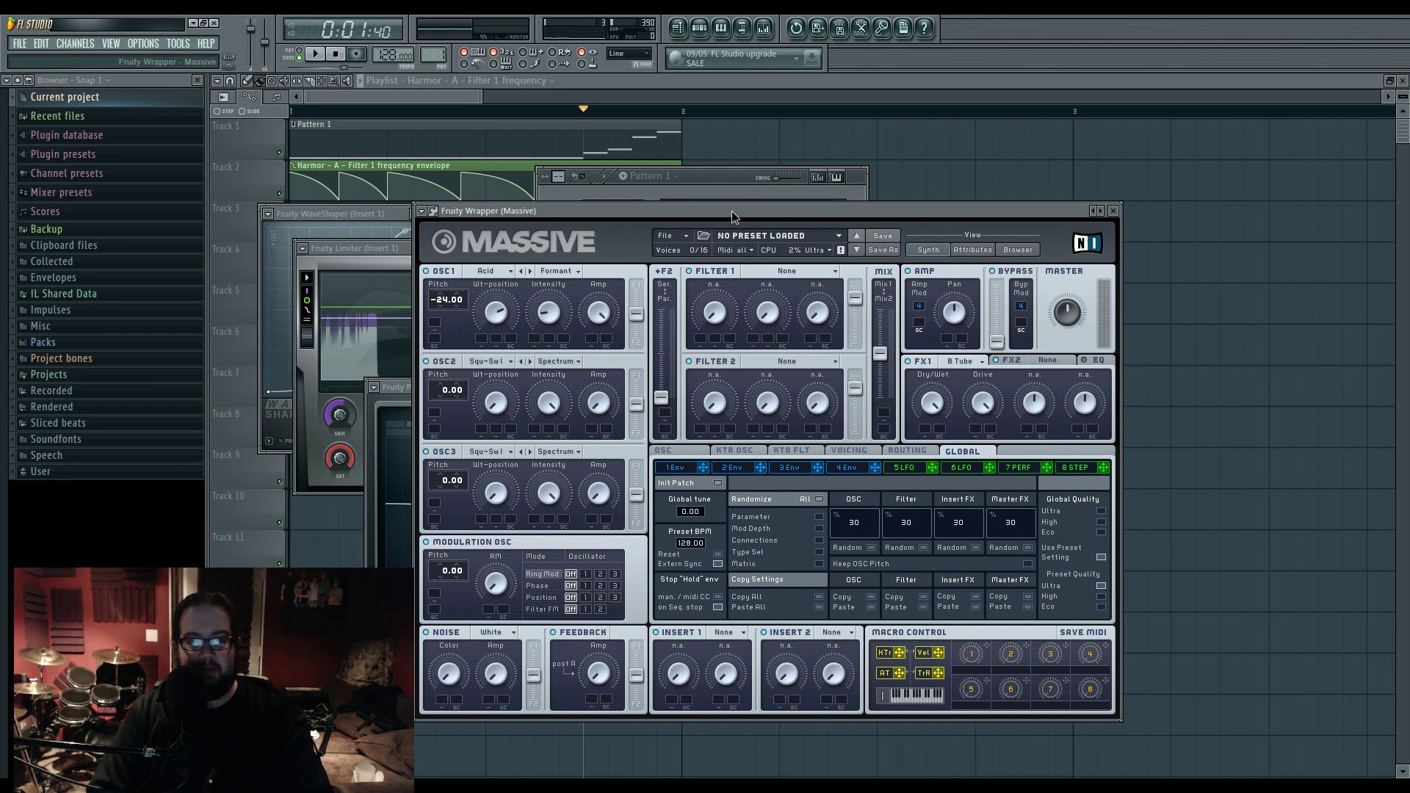
left_click_drag(732, 214, 713, 217)
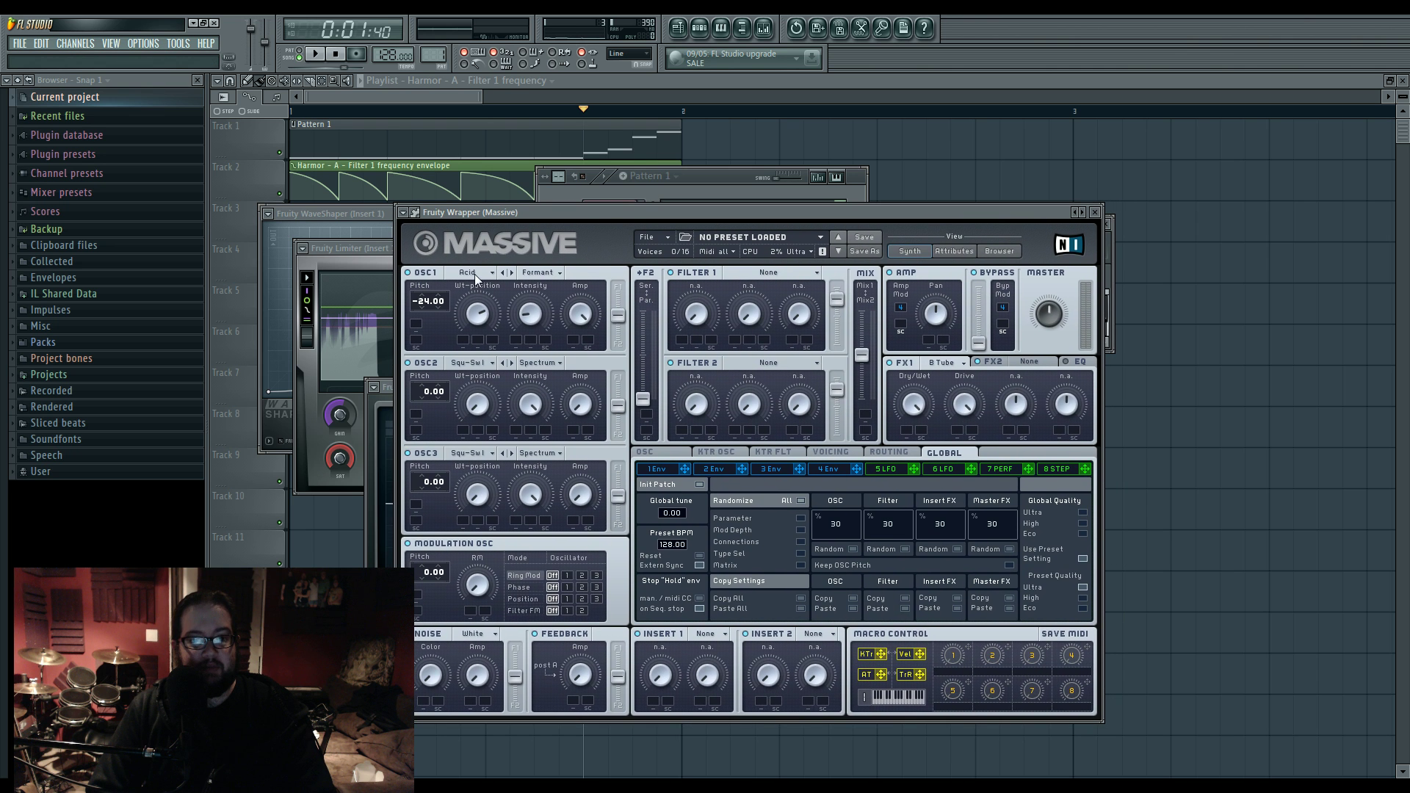
left_click_drag(628, 223, 621, 251)
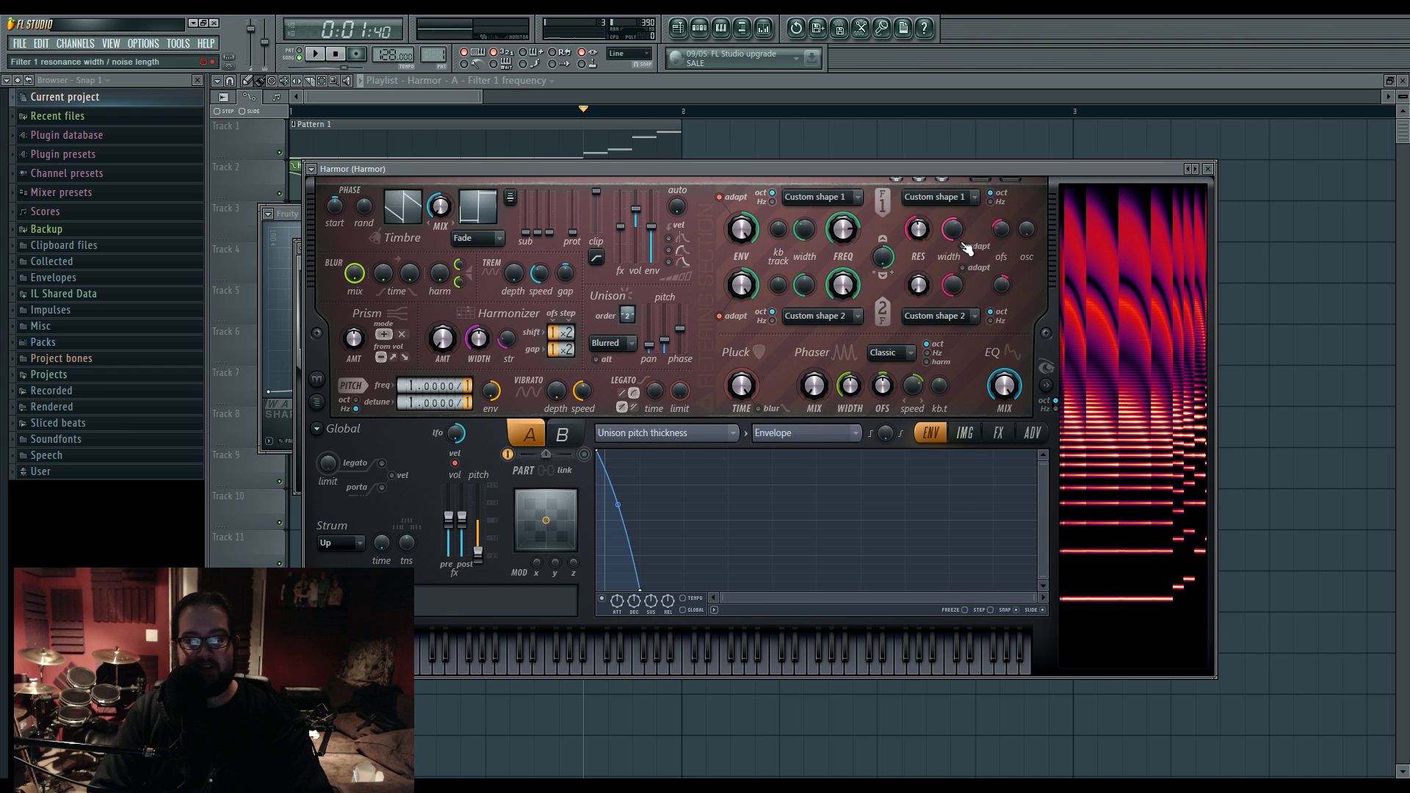
Try out Harmor's Filter 1 resonance width and offset during playback, and stop the pattern
left_click_drag(953, 239, 1004, 235)
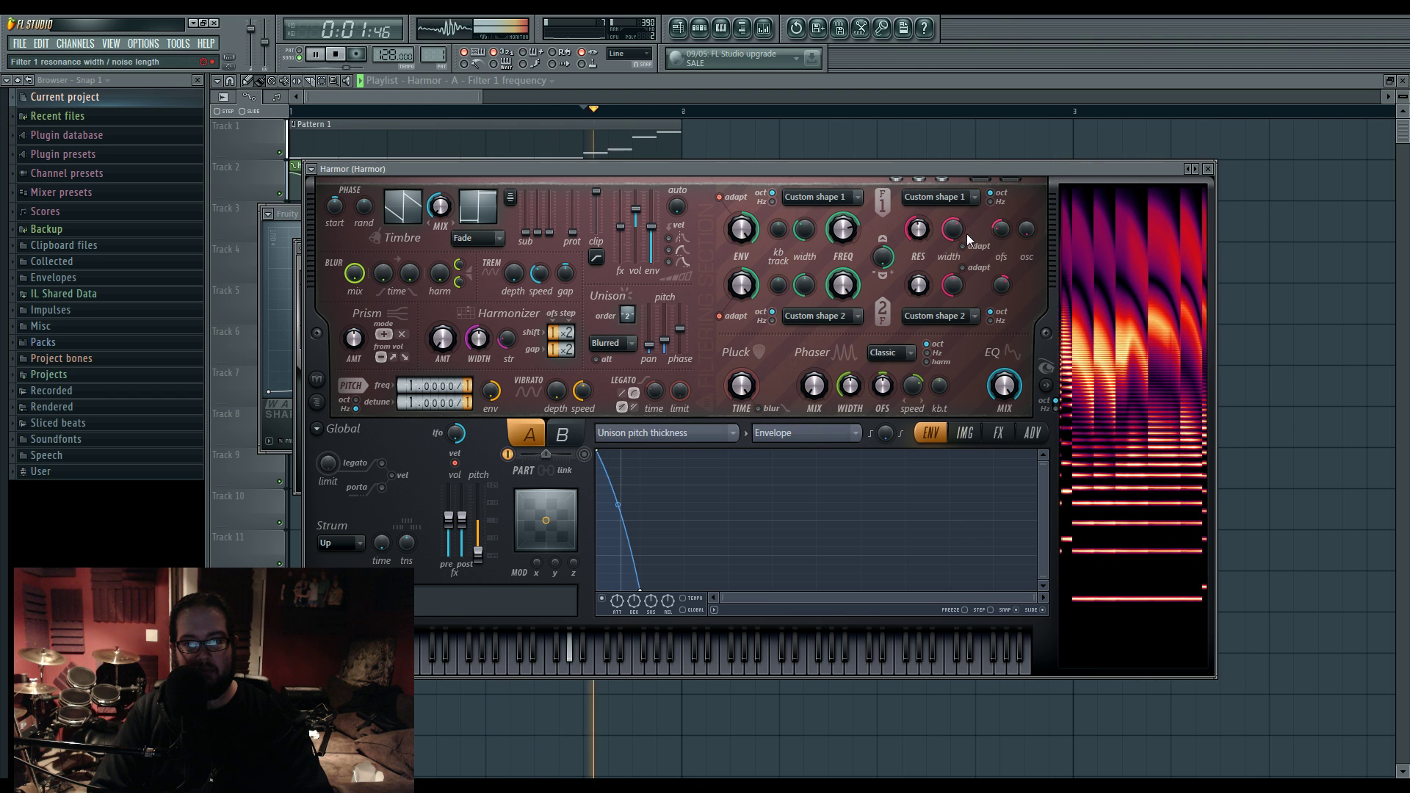
key("space")
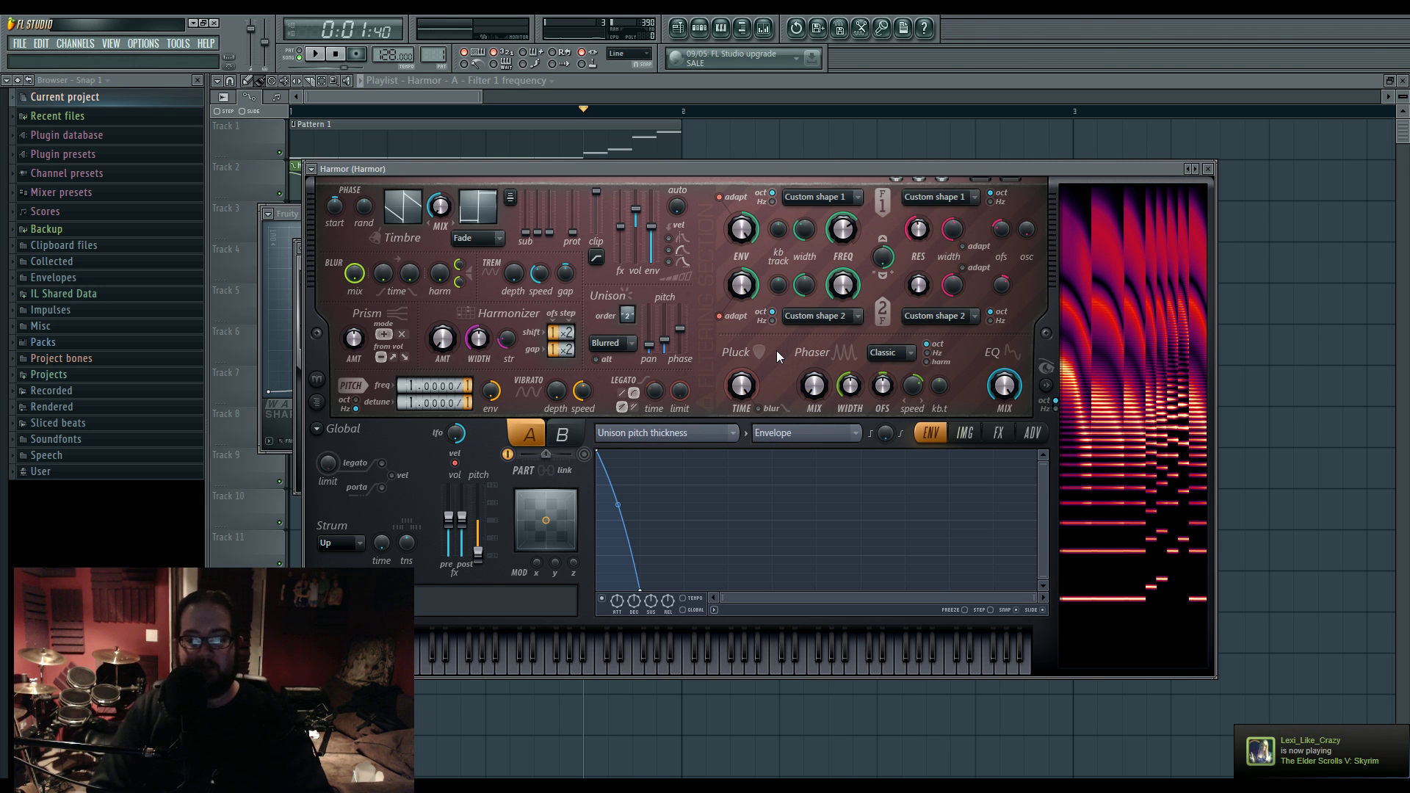
left_click(699, 27)
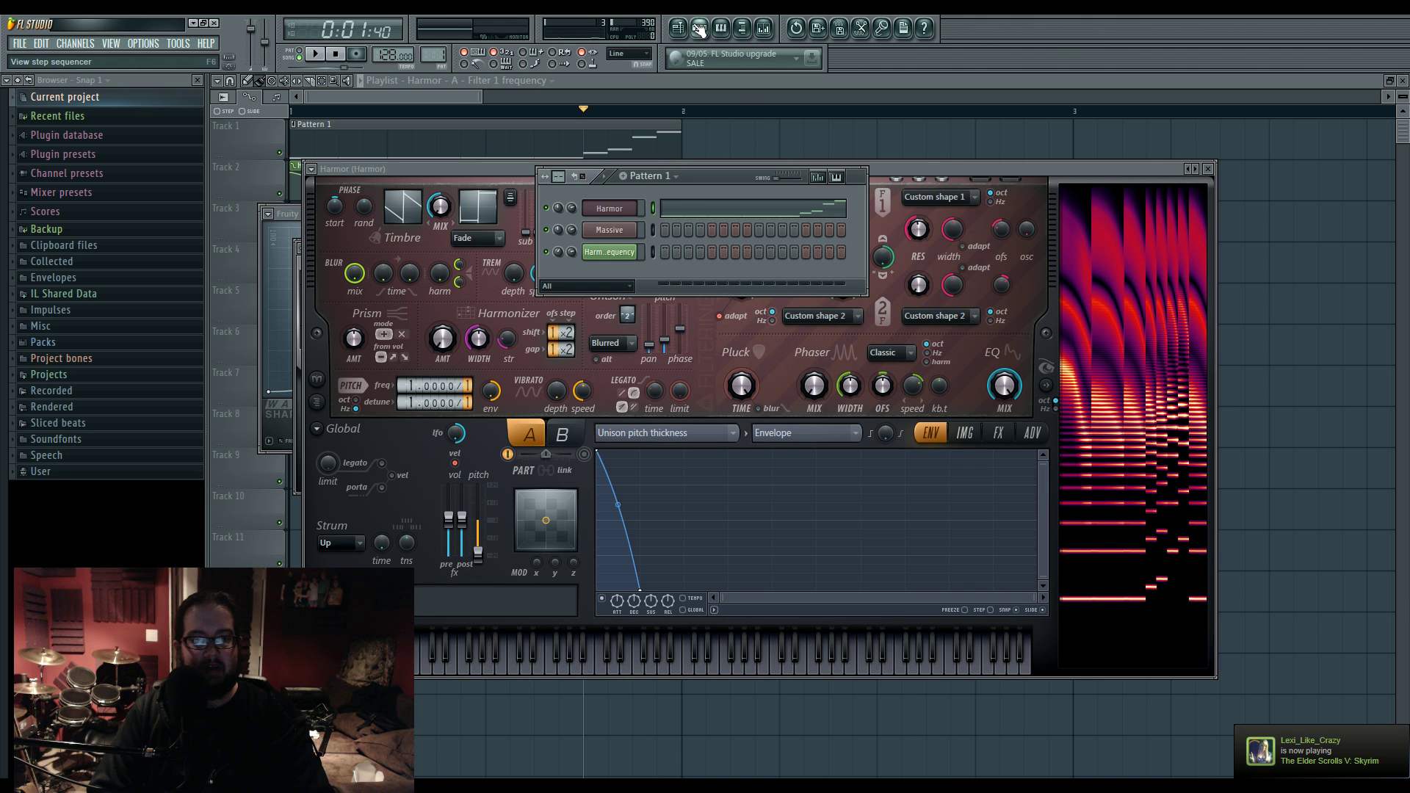
left_click(699, 29)
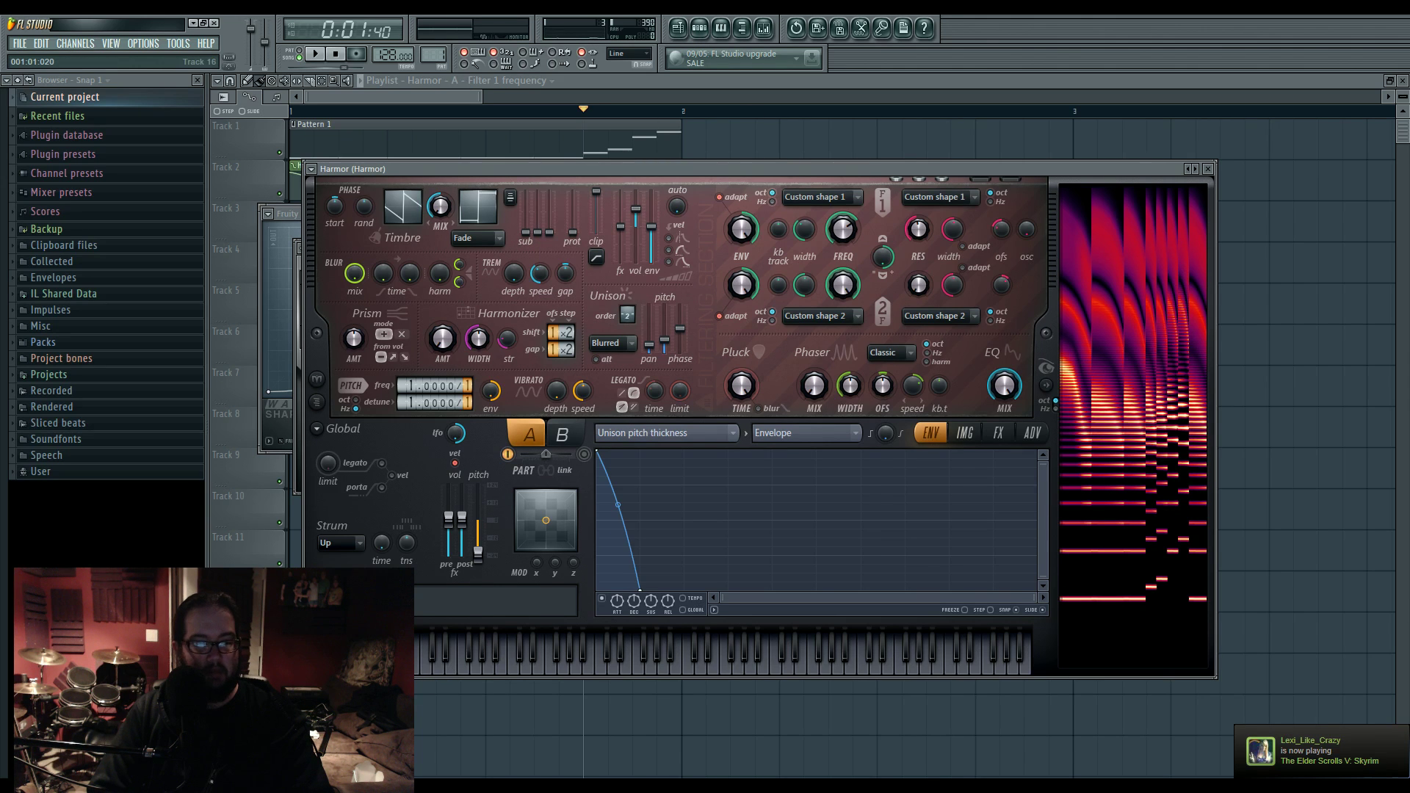